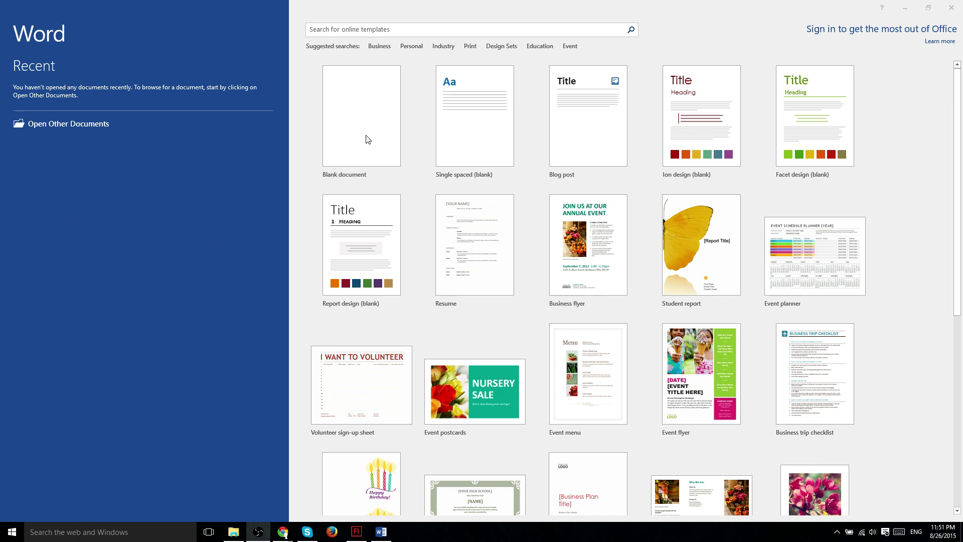
Scroll through the Word start screen templates to the Blank document option.
scroll(401, 123, "down", 1)
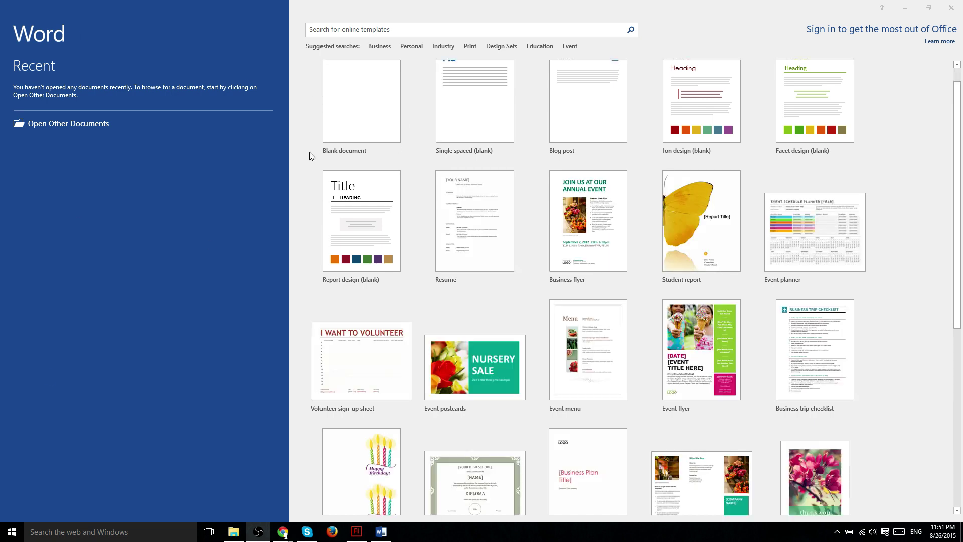
scroll(397, 218, "down", 3)
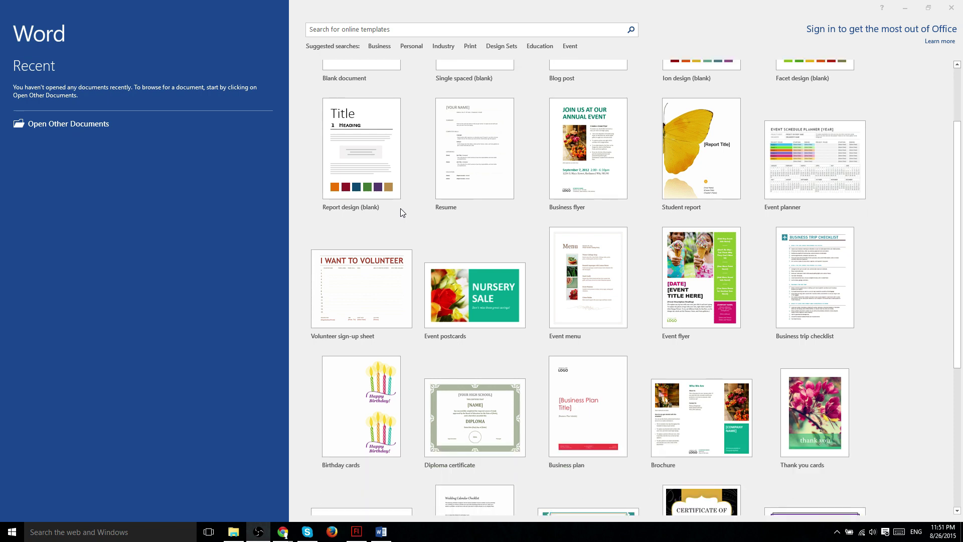
scroll(630, 235, "up", 4)
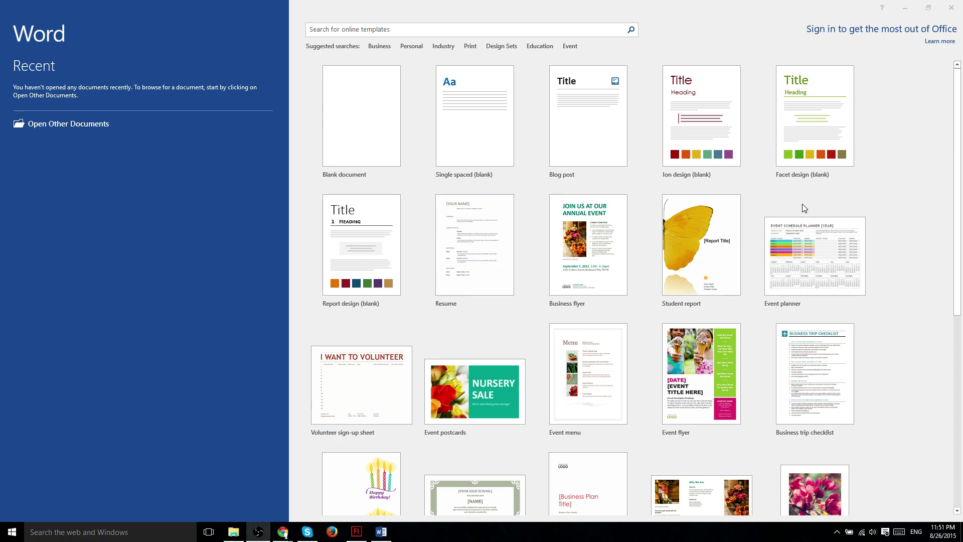
scroll(361, 103, "down", 6)
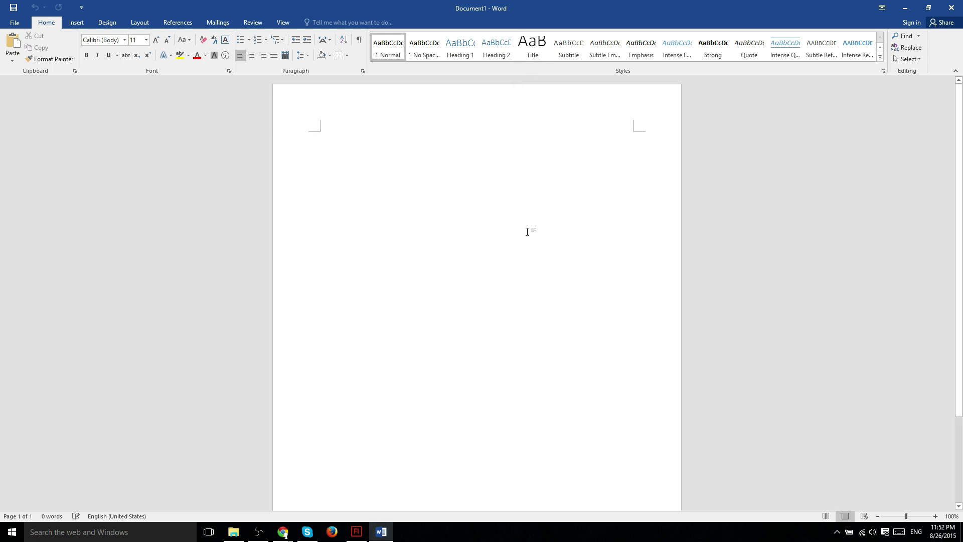
Type 'Book Style', apply the Title style, centre it, and add blank lines above it.
type("Book Style")
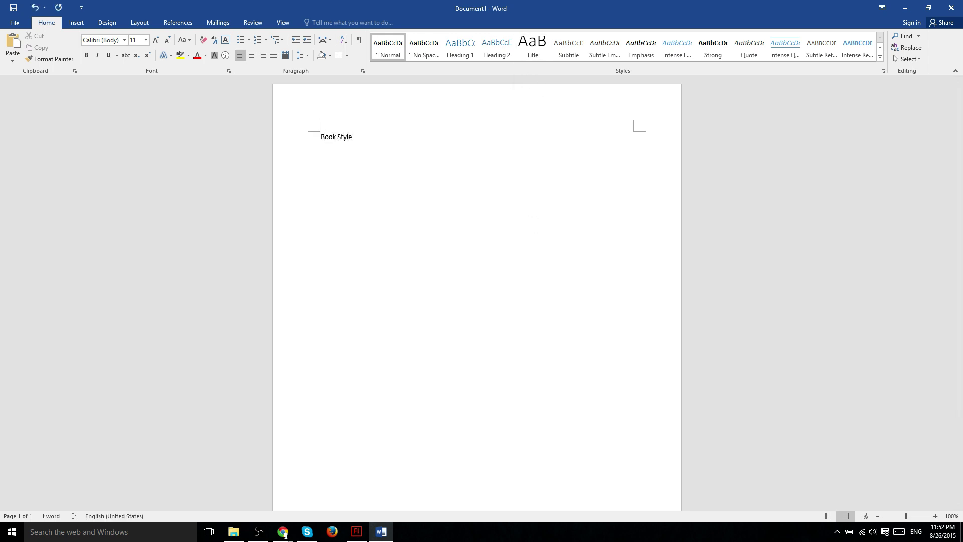
key("ctrl+a")
left_click(532, 46)
left_click(479, 186)
left_click_drag(479, 186, 140, 139)
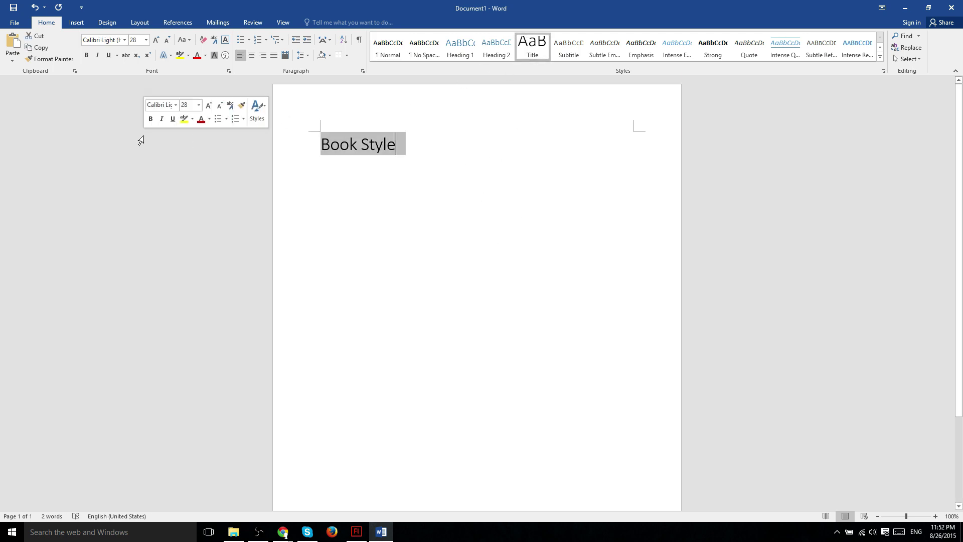
left_click(251, 56)
left_click(440, 144)
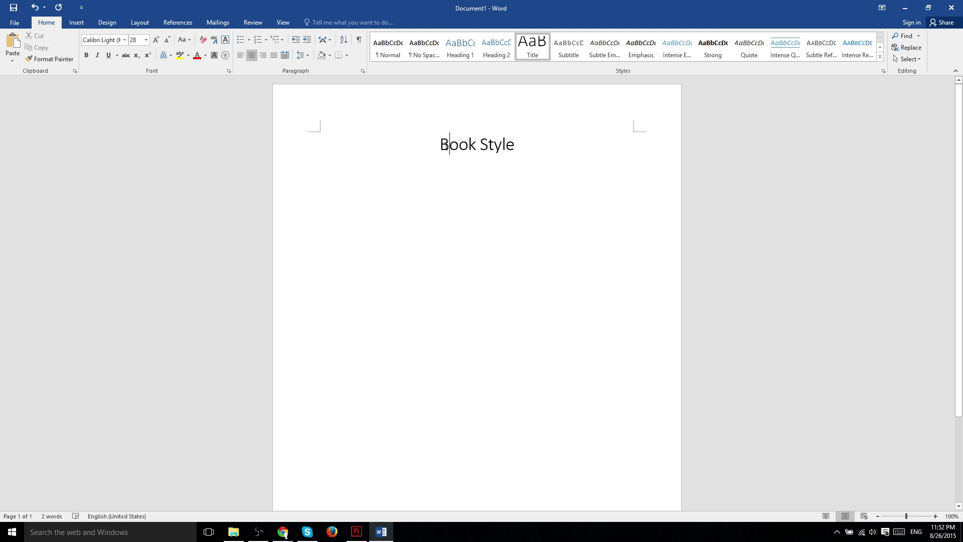
key("Return")
key("Return")
left_click(604, 200)
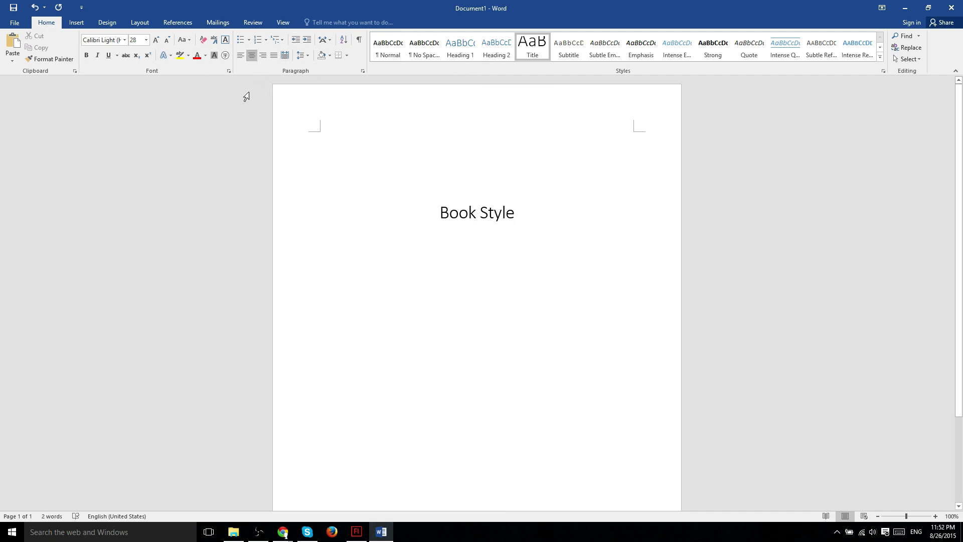
Show the Insert tab's Cover Page gallery with designs like Austin, Banded and Facet.
left_click(76, 23)
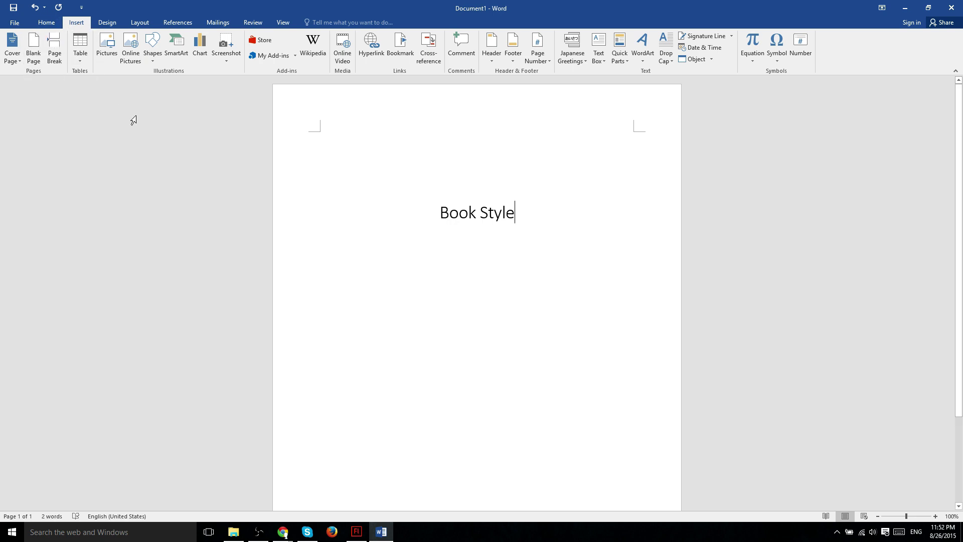
left_click(19, 64)
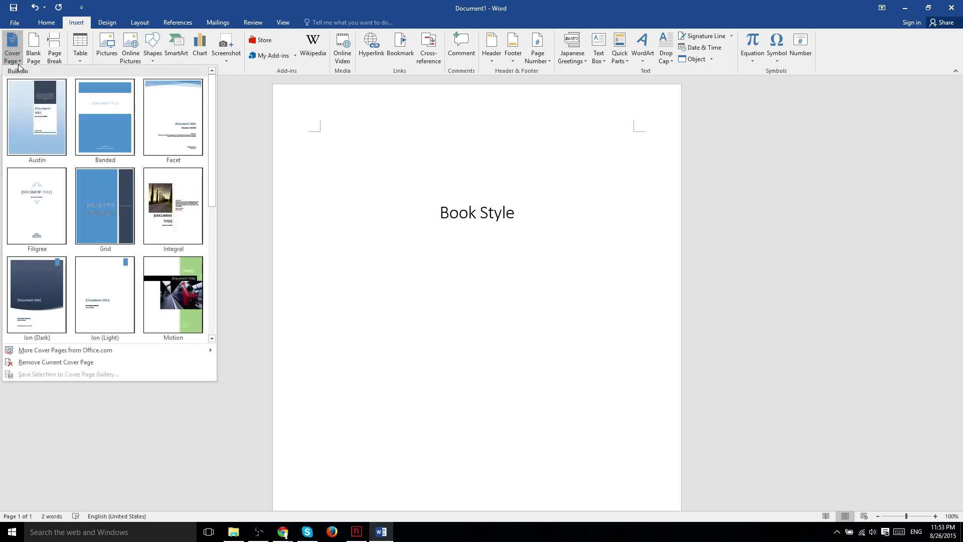
scroll(165, 184, "down", 3)
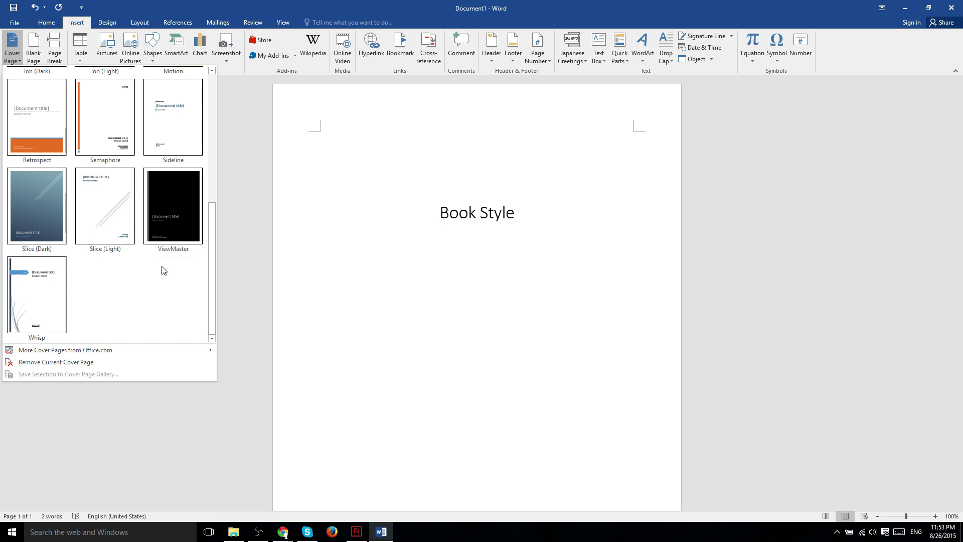
scroll(165, 271, "up", 3)
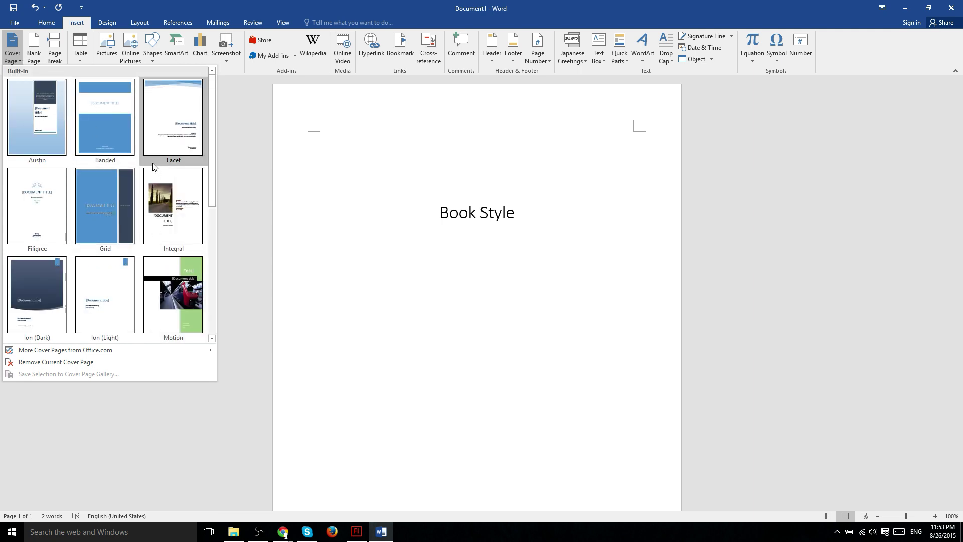
Insert the Integral cover page design in front of the Book Style page.
left_click(172, 197)
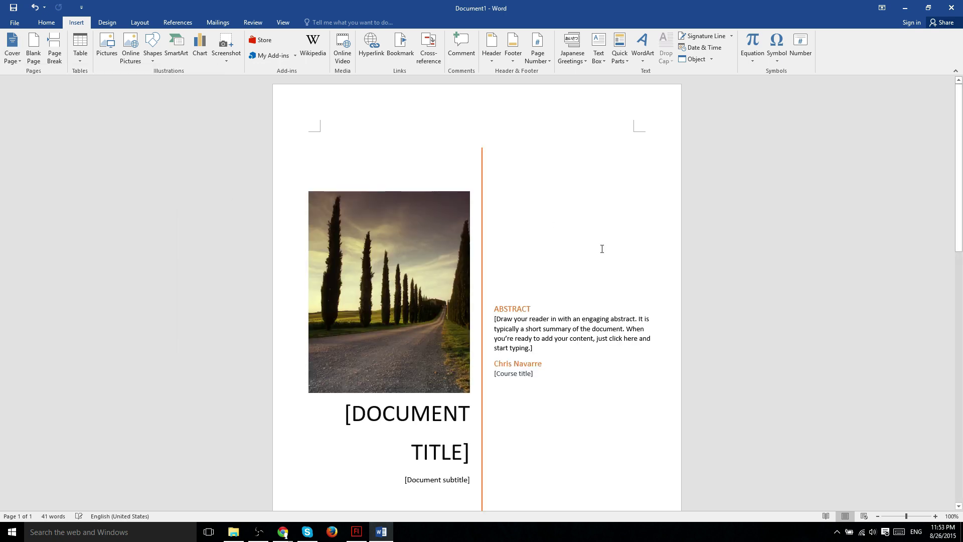
scroll(515, 261, "down", 4)
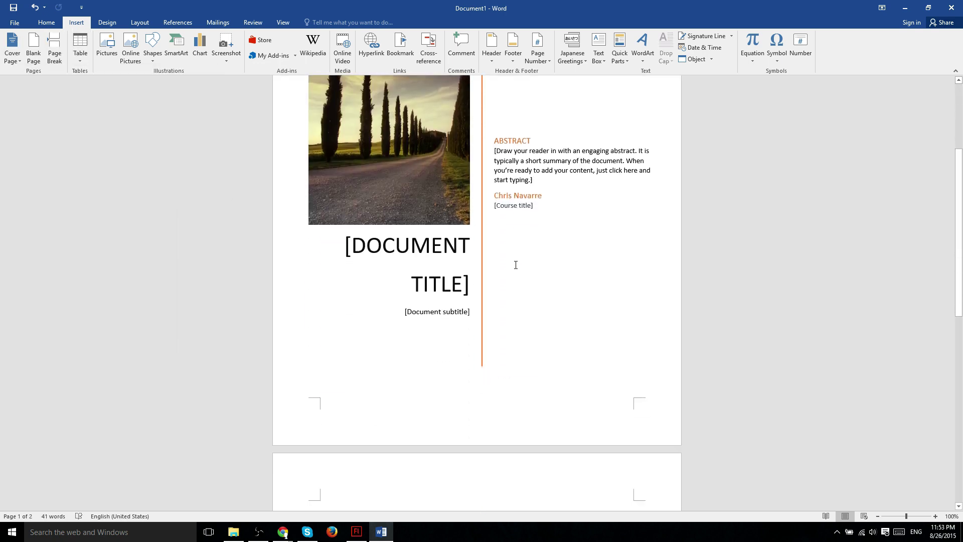
scroll(515, 264, "up", 3)
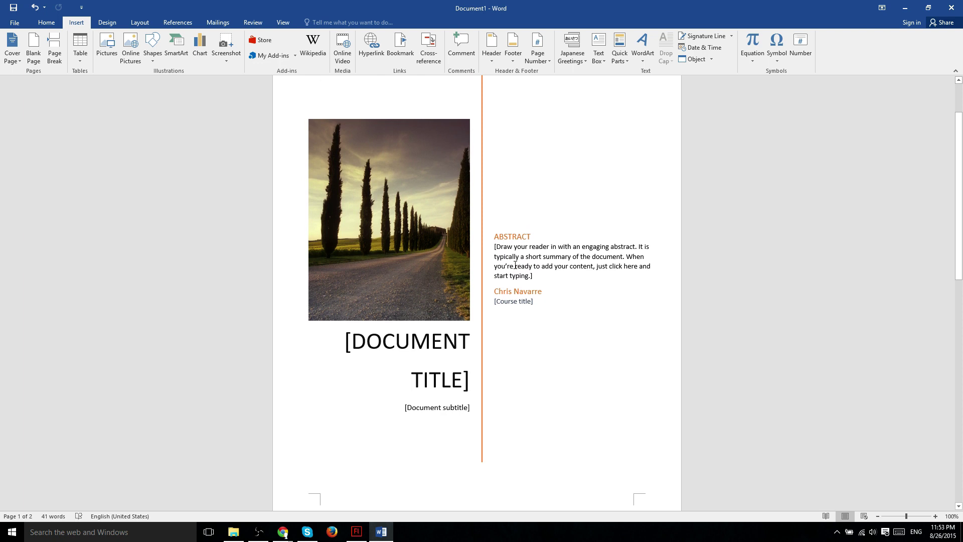
scroll(515, 264, "up", 1)
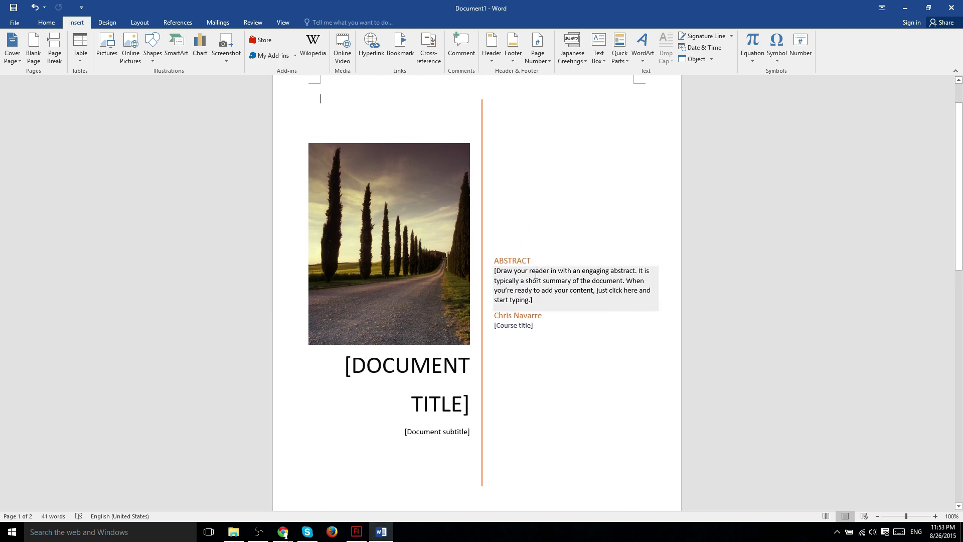
scroll(530, 281, "down", 3)
Browse the other cover page designs again and close the gallery without changes.
left_click(12, 53)
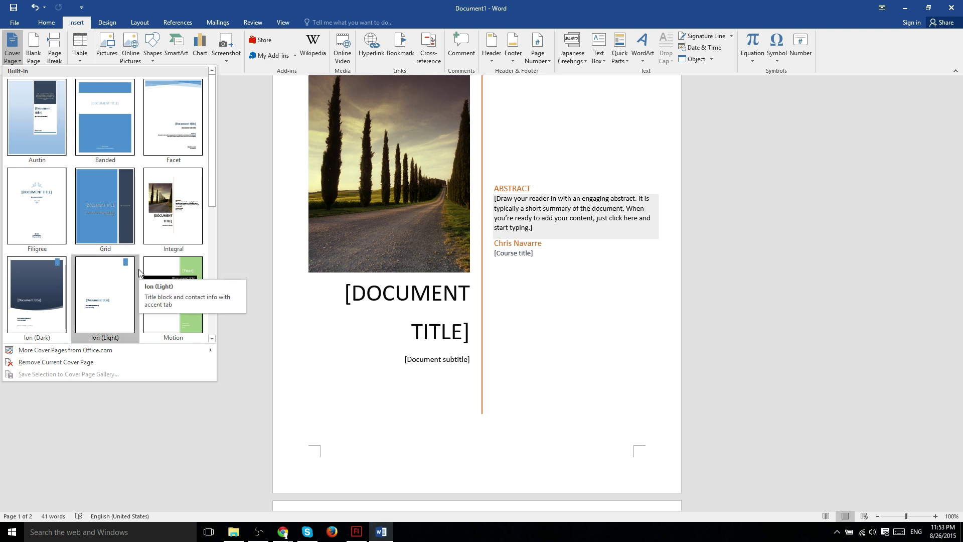
scroll(133, 275, "down", 3)
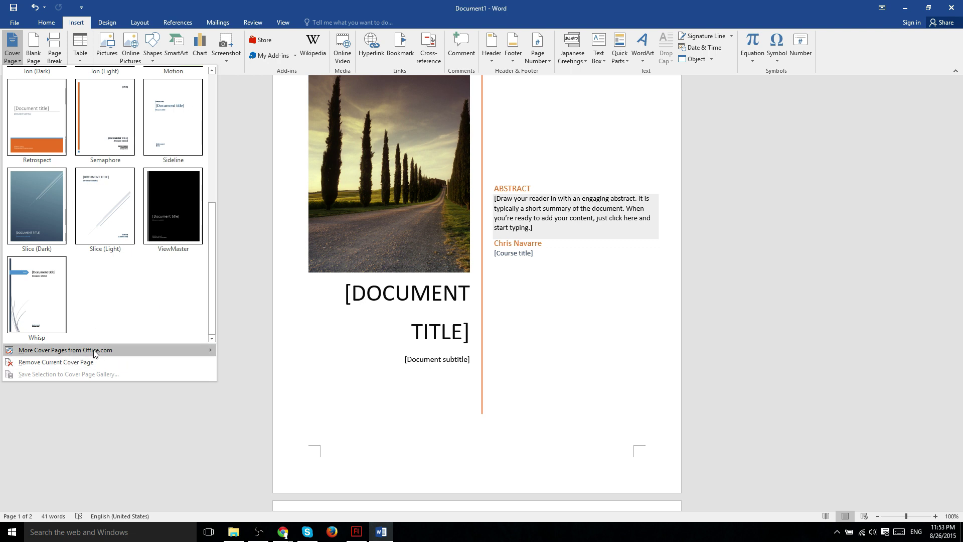
mouse_move(93, 353)
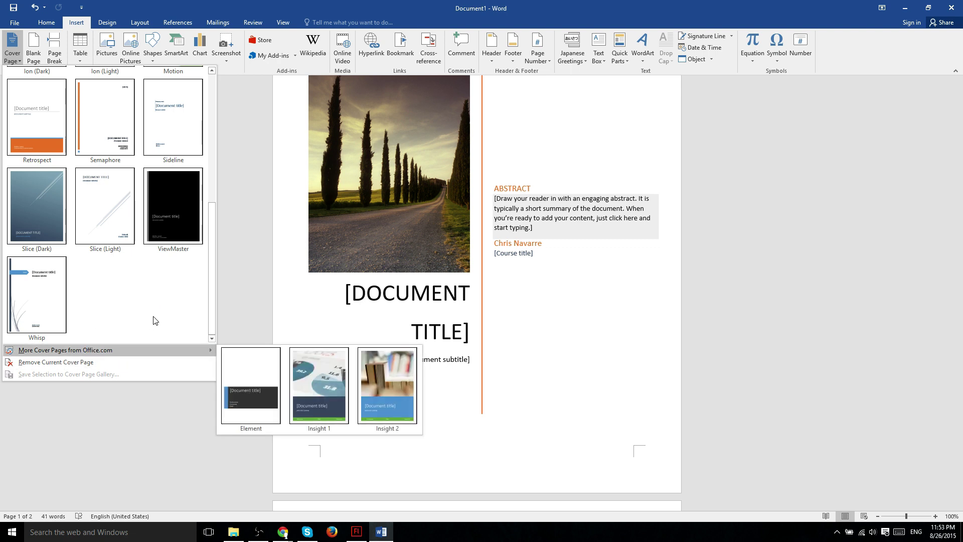
left_click(266, 288)
scroll(267, 288, "up", 3)
left_click(565, 295)
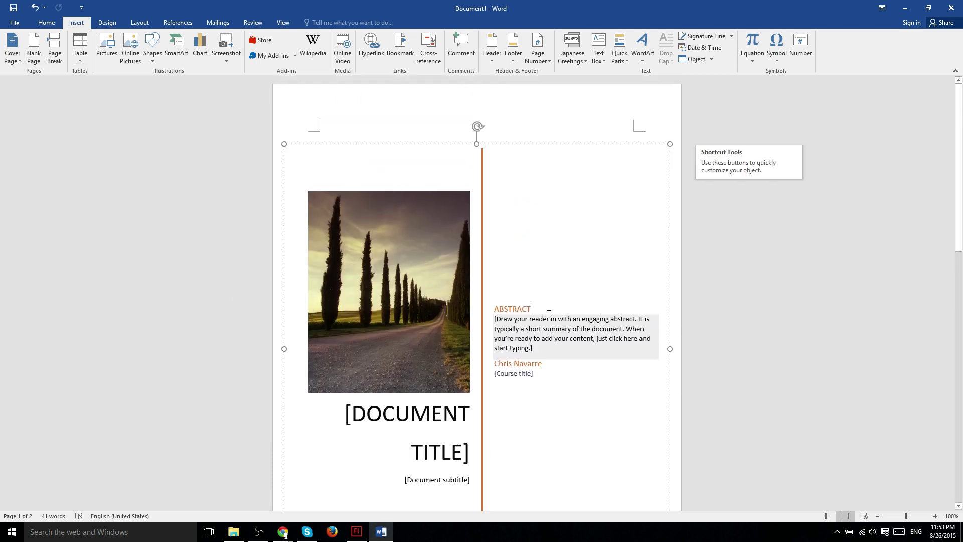
left_click(513, 323)
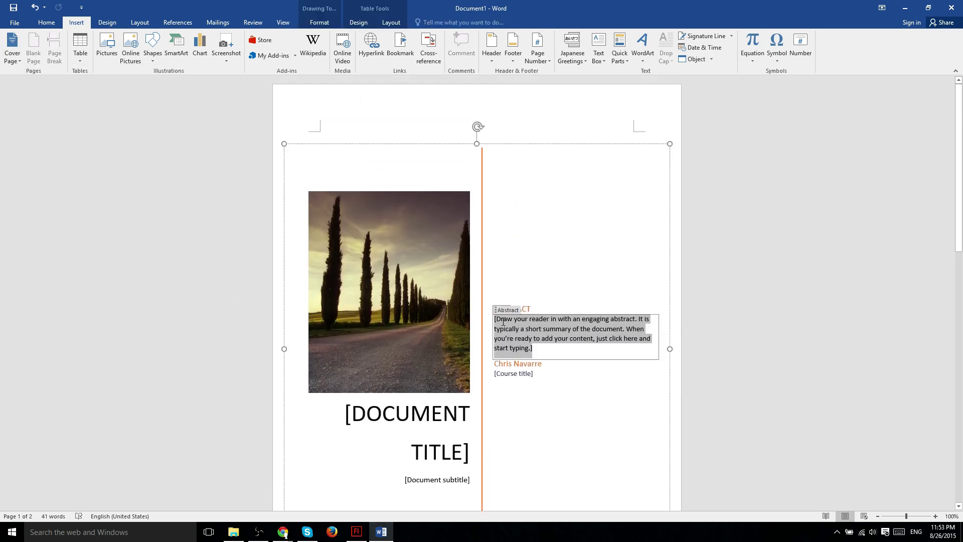
left_click(503, 322)
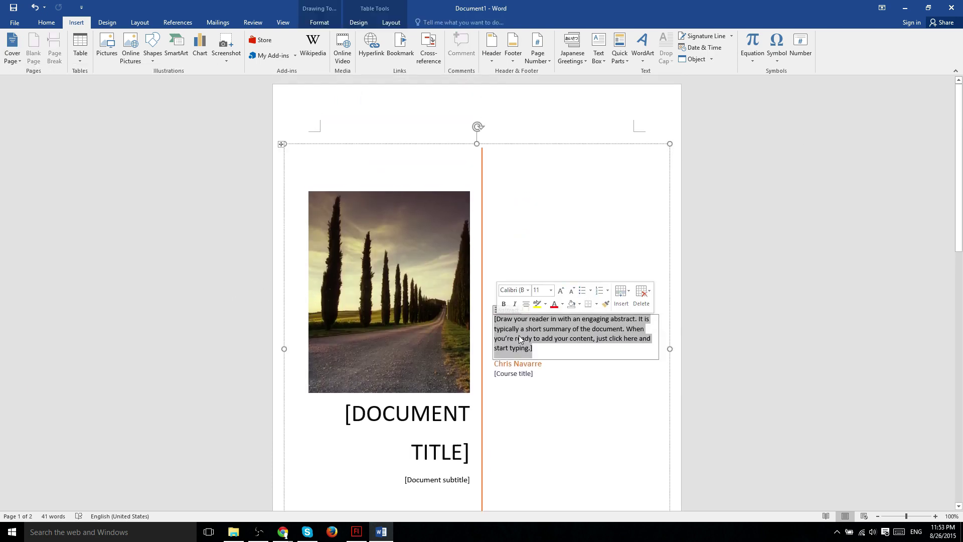
left_click(575, 353)
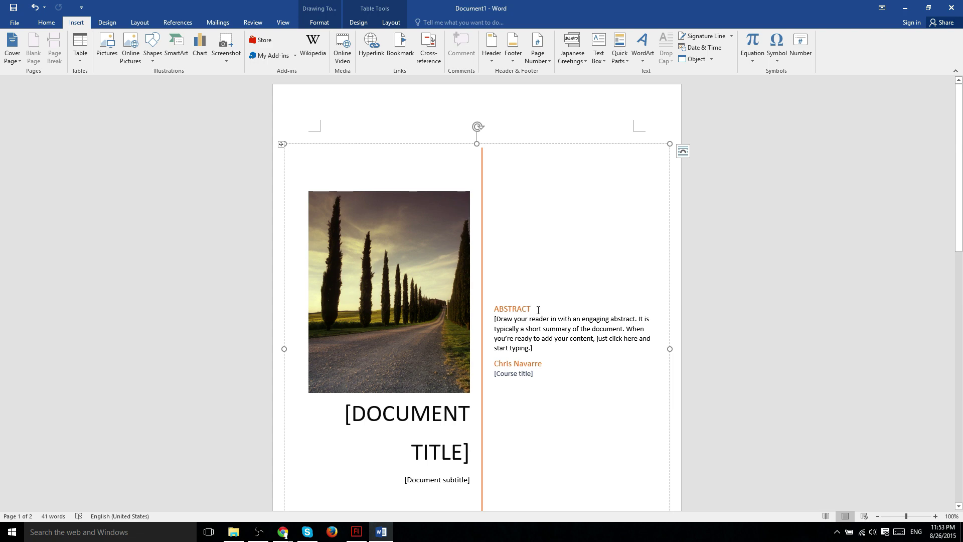
scroll(540, 313, "down", 10)
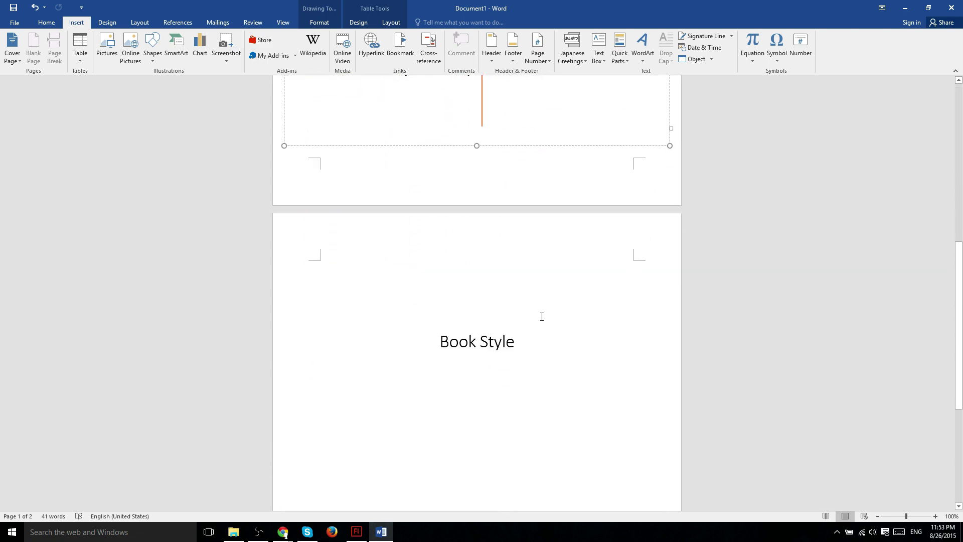
scroll(541, 316, "up", 7)
scroll(518, 316, "down", 9)
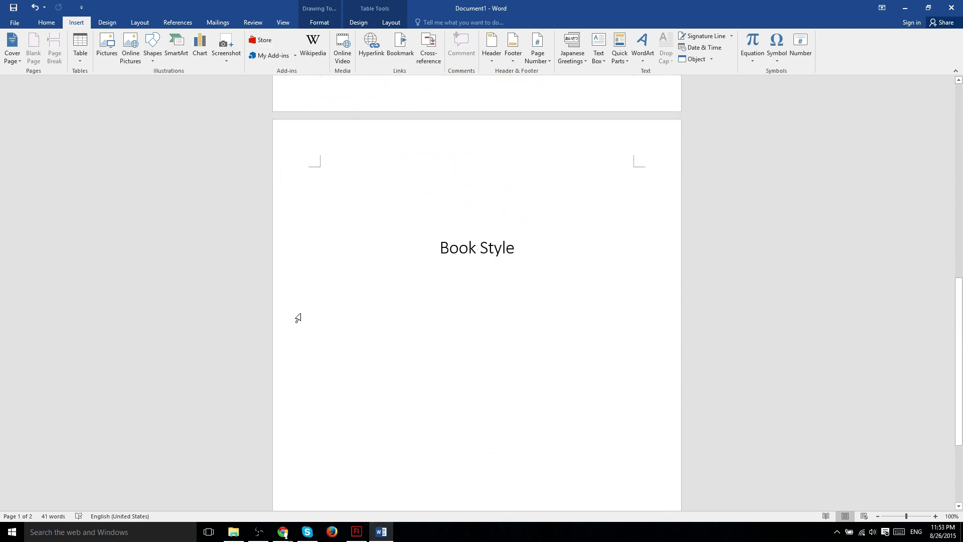
left_click_drag(441, 243, 580, 254)
left_click(572, 257)
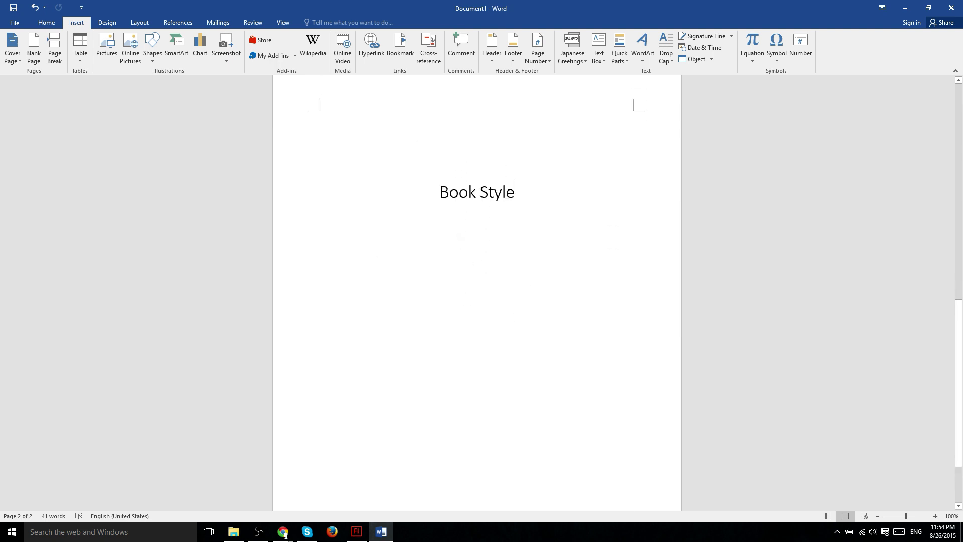
scroll(509, 193, "up", 8)
scroll(492, 197, "up", 1)
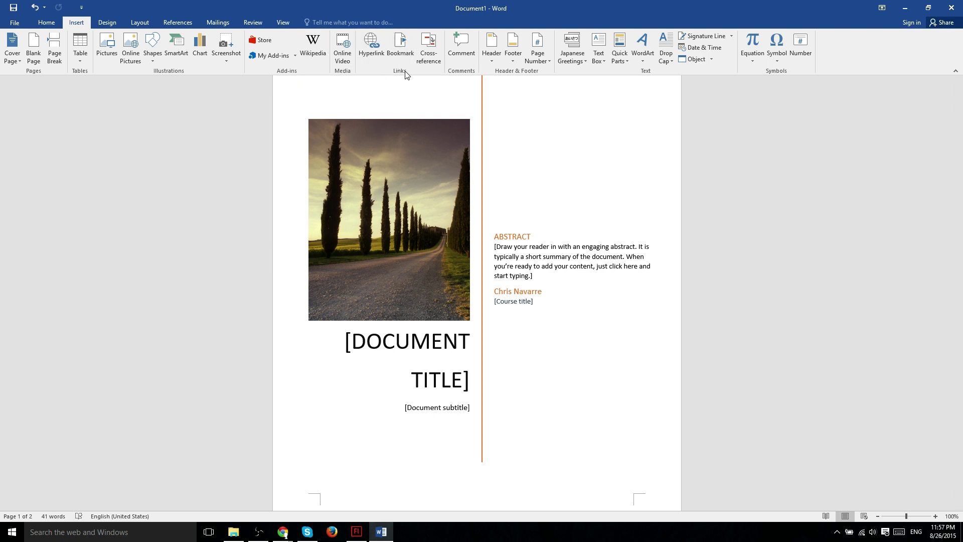
Select the Book Style heading and add a bookmark named 'adsfasdf' to it.
left_click(401, 51)
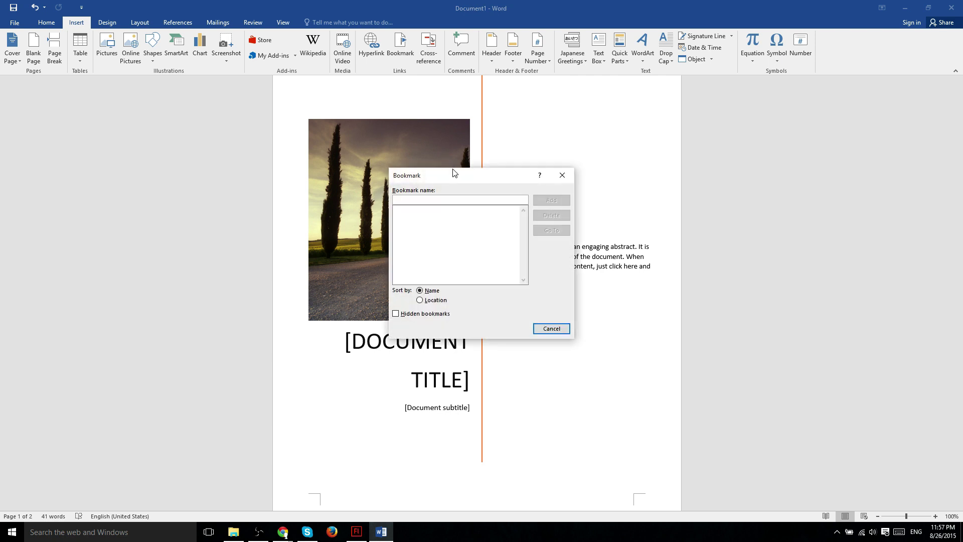
left_click_drag(453, 178, 228, 105)
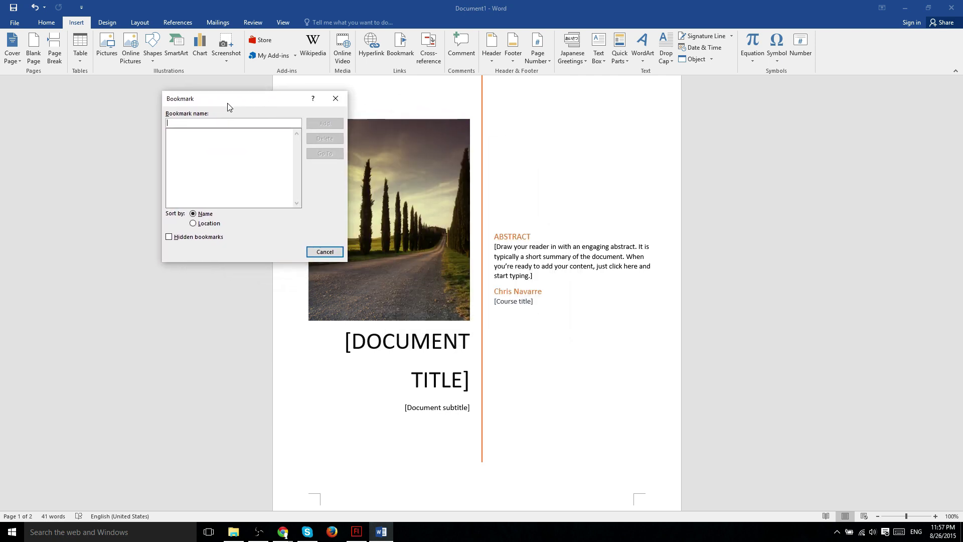
left_click(335, 97)
scroll(598, 173, "down", 10)
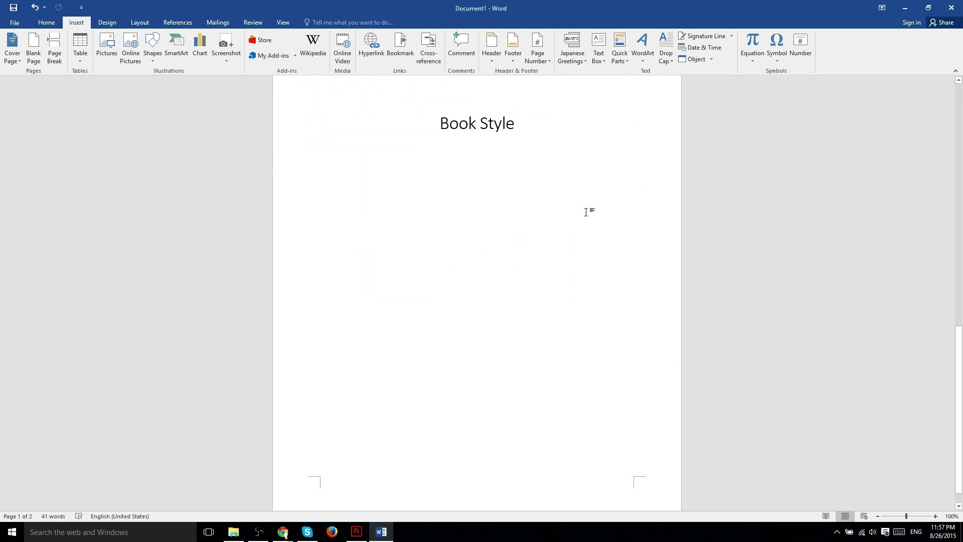
left_click_drag(524, 125, 370, 137)
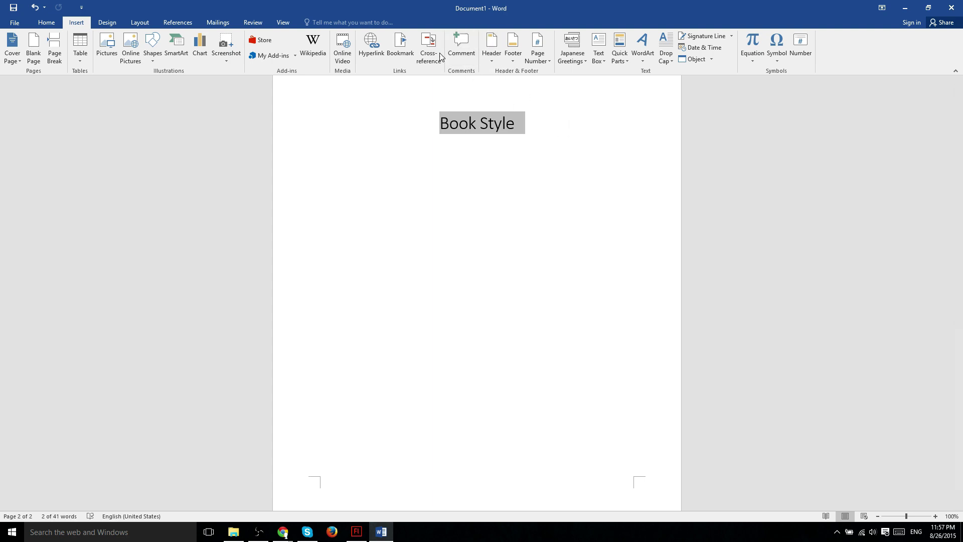
left_click(400, 50)
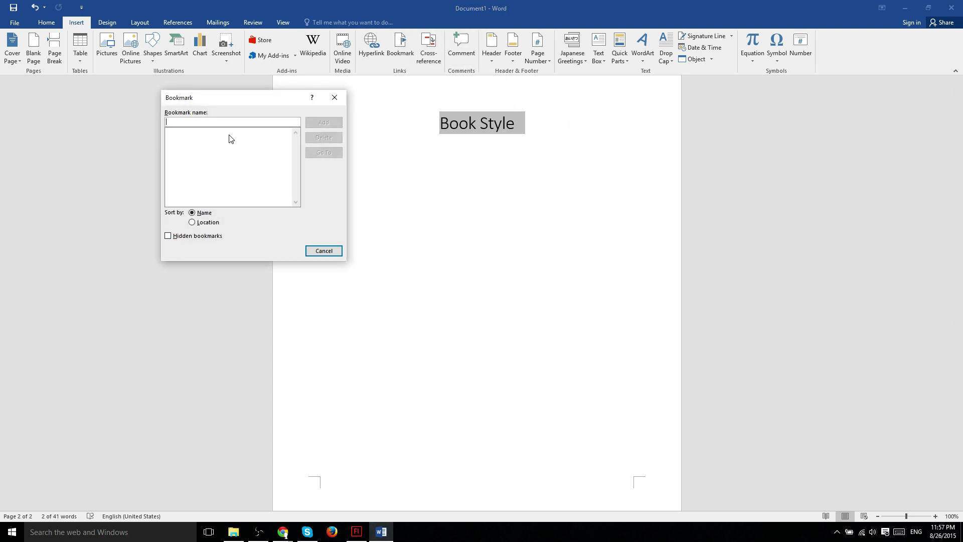
type("adsfasdf")
left_click(330, 126)
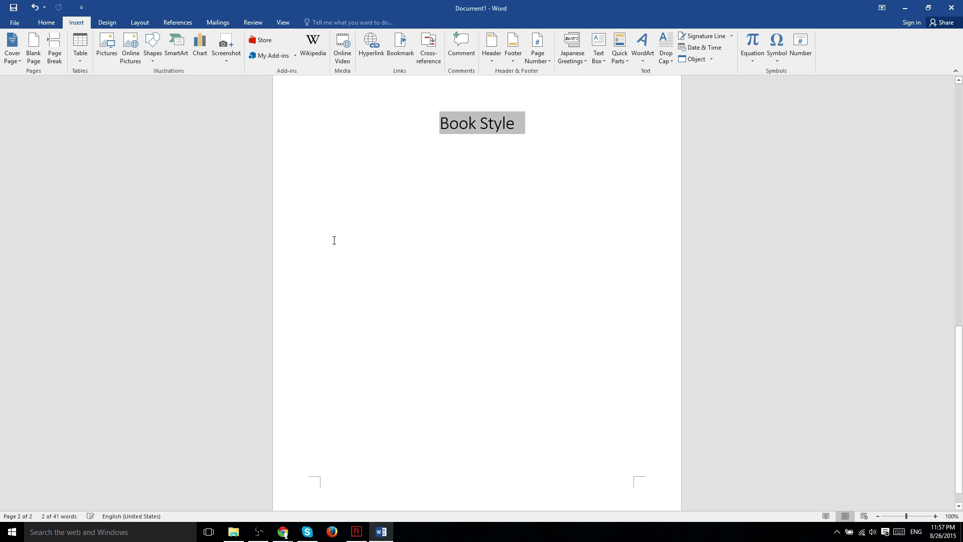
From the cover page, use Go To to confirm the adsfasdf bookmark jumps to Book Style.
scroll(436, 188, "up", 10)
left_click(435, 189)
left_click(400, 45)
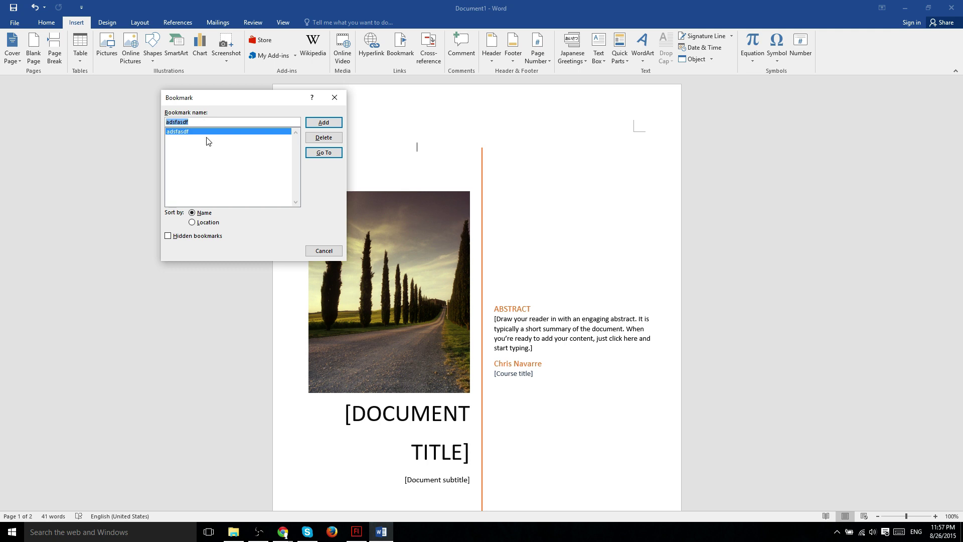
left_click(333, 155)
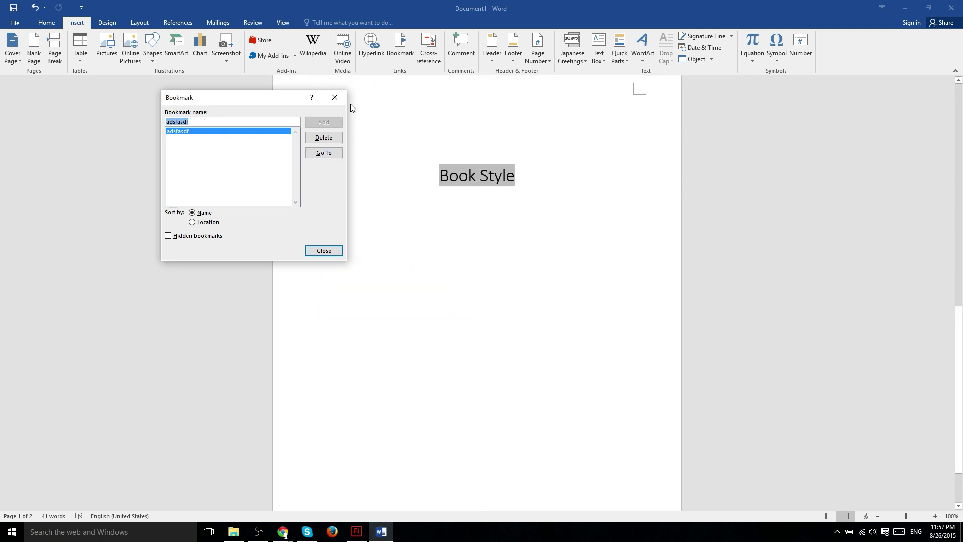
left_click(335, 97)
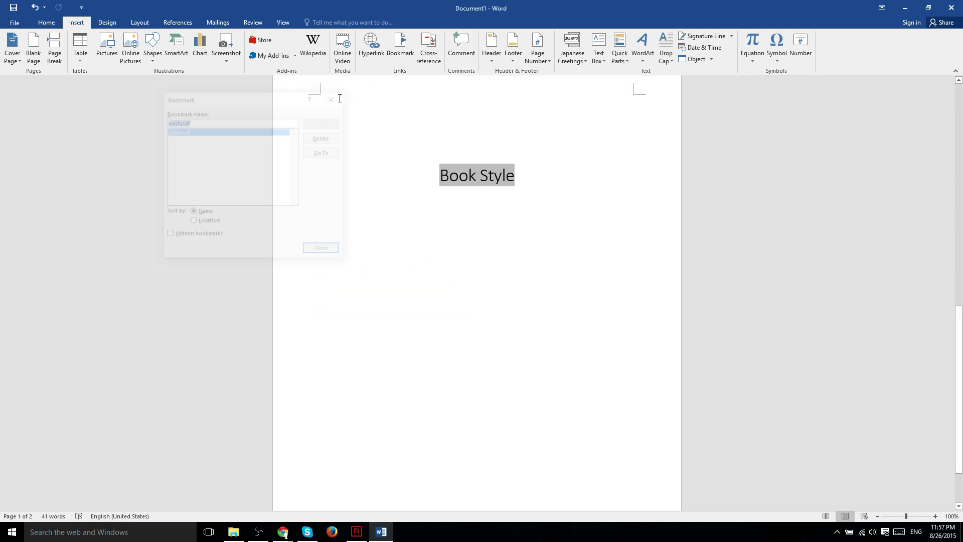
left_click(549, 188)
left_click_drag(500, 176, 351, 162)
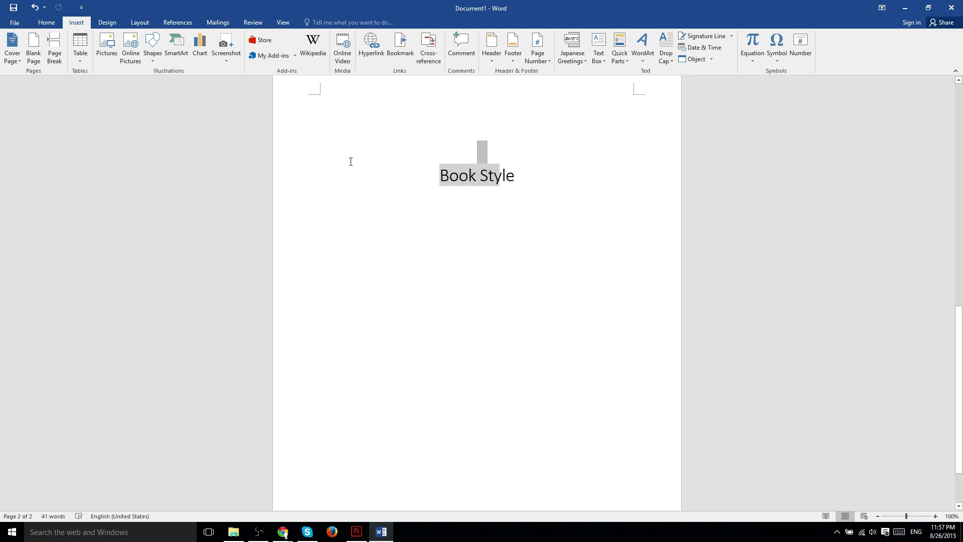
Select the word ABSTRACT in the cover page's abstract box and open the Bookmark list.
triple_click(475, 179)
scroll(518, 180, "up", 10)
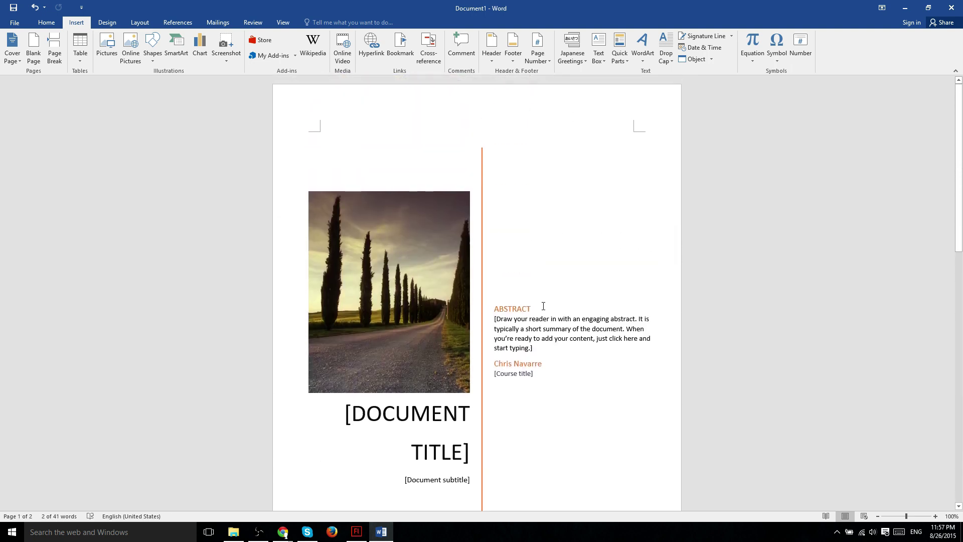
left_click(495, 307)
left_click(496, 308)
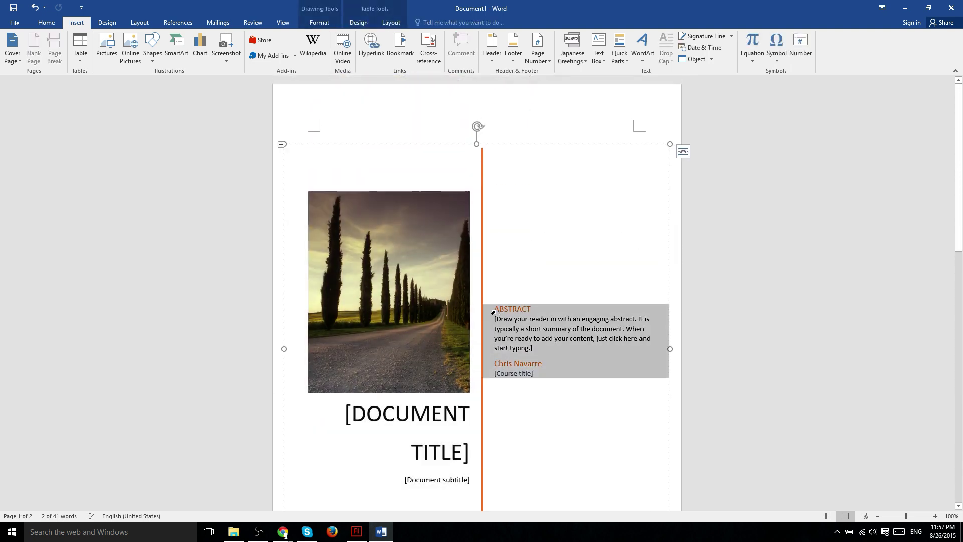
left_click(504, 309)
double_click(512, 306)
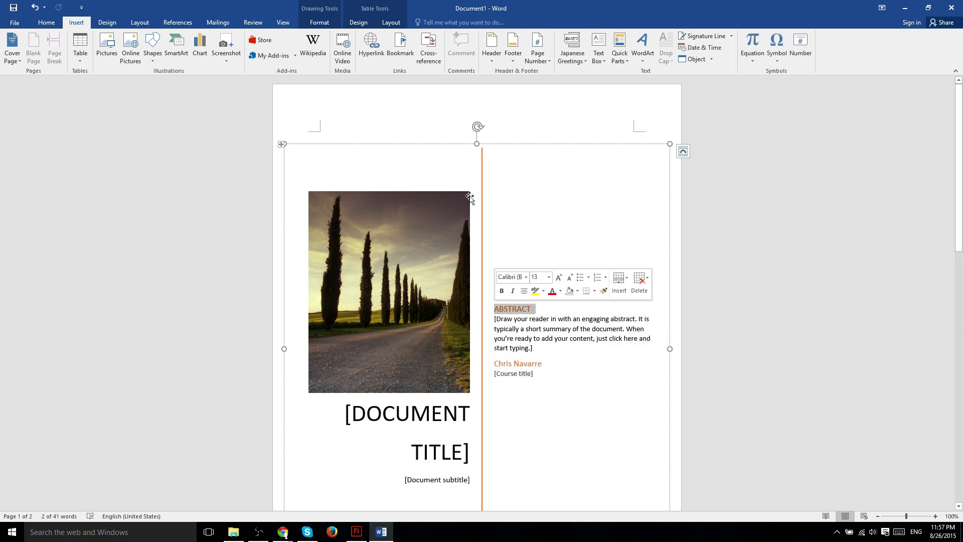
left_click(396, 48)
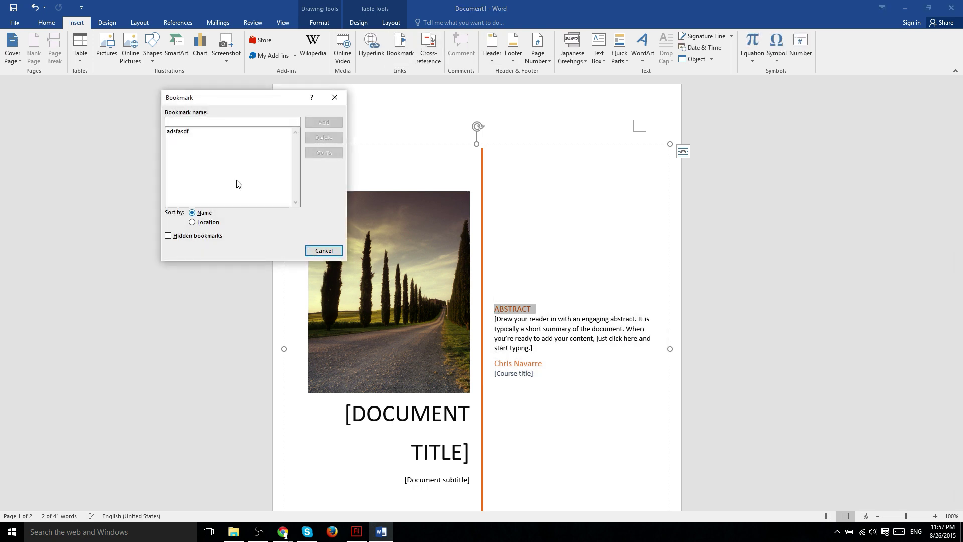
Hyperlink ABSTRACT to the adsfasdf bookmark via Place in This Document, then test the link.
left_click(324, 251)
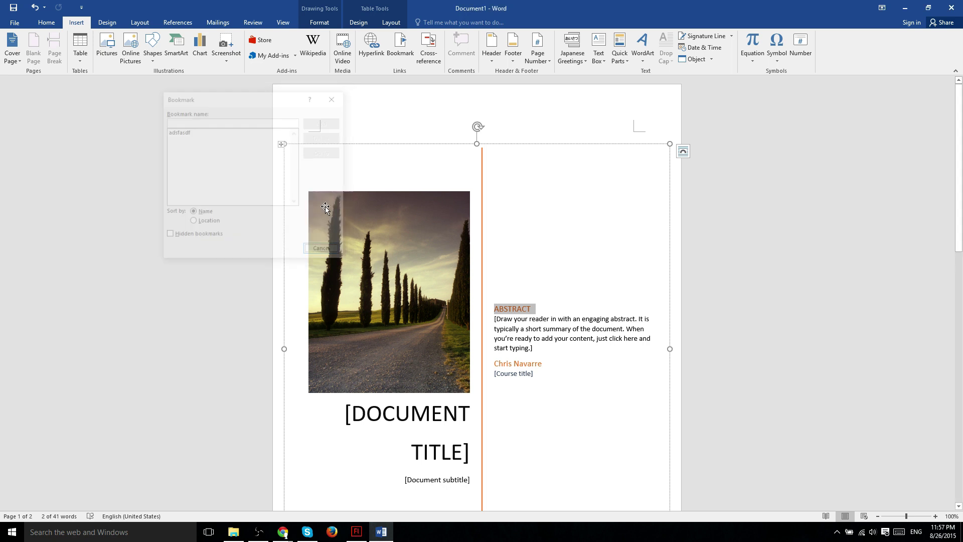
left_click(371, 47)
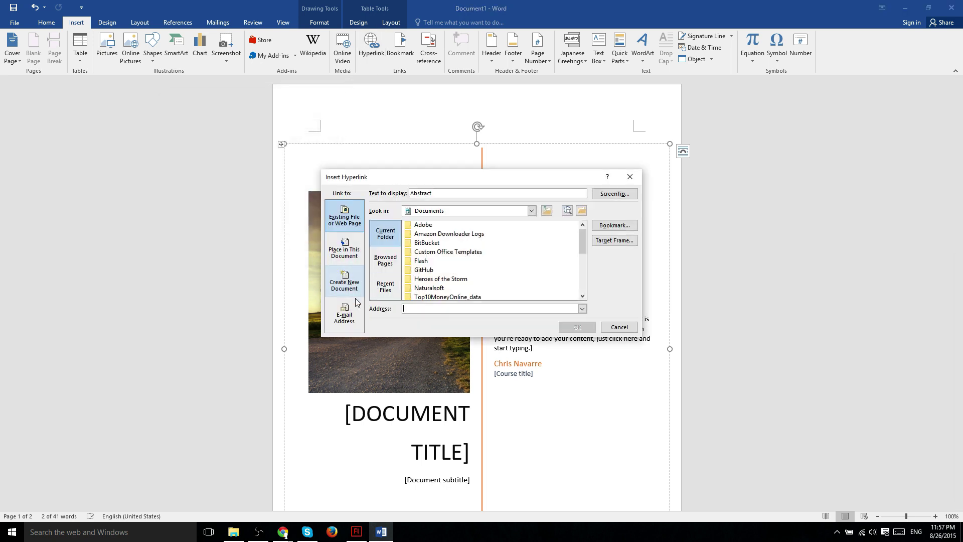
left_click(343, 282)
left_click(343, 255)
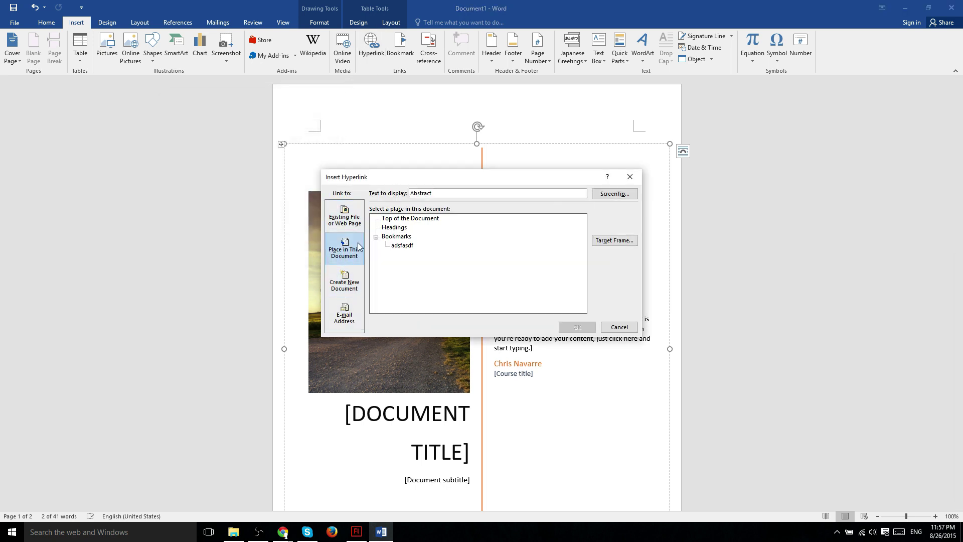
left_click(402, 245)
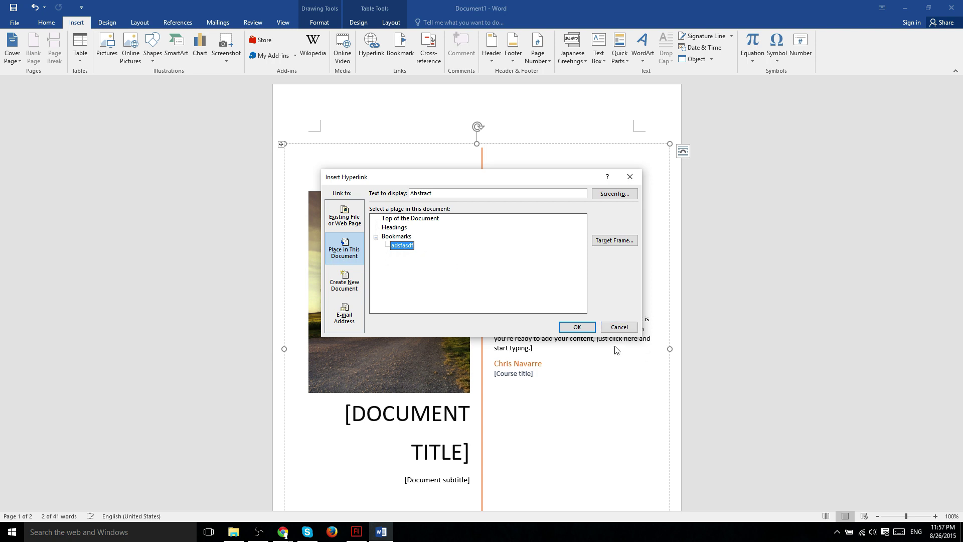
left_click(576, 327)
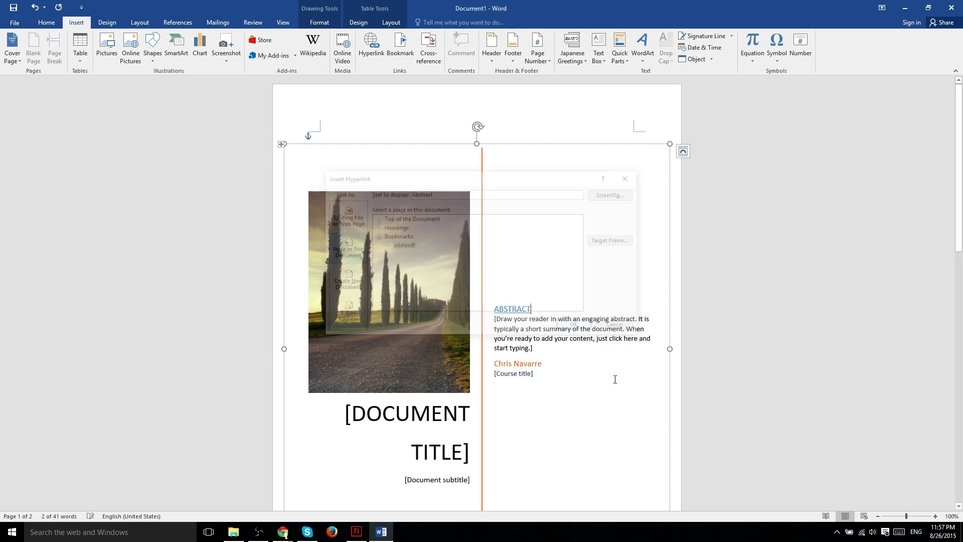
left_click(527, 311, "ctrl")
scroll(459, 355, "up", 5)
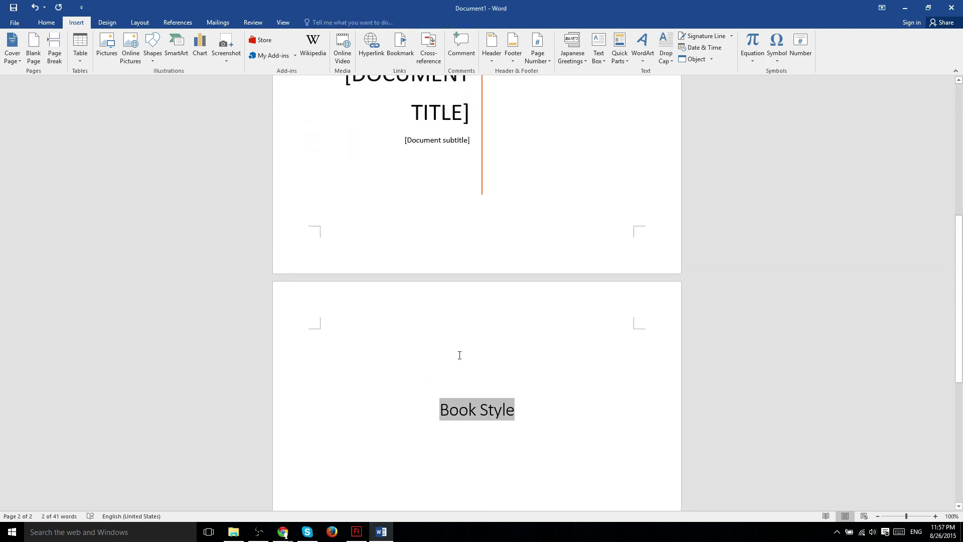
scroll(576, 279, "up", 10)
left_click(576, 276)
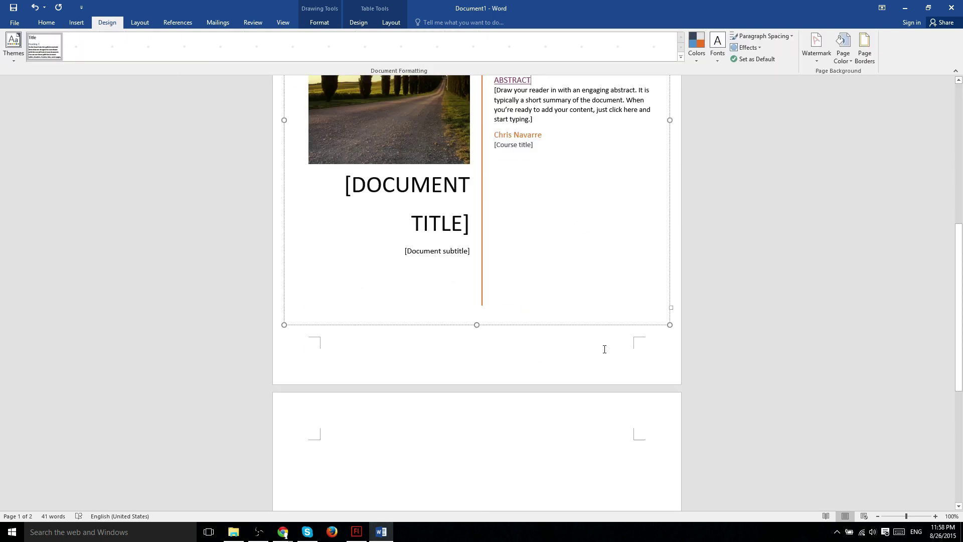
scroll(594, 323, "down", 5)
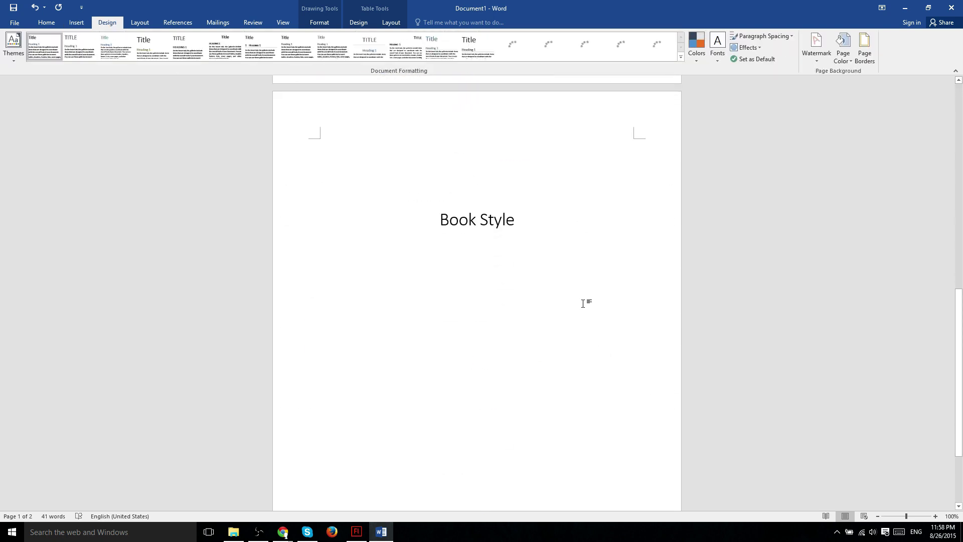
left_click(77, 22)
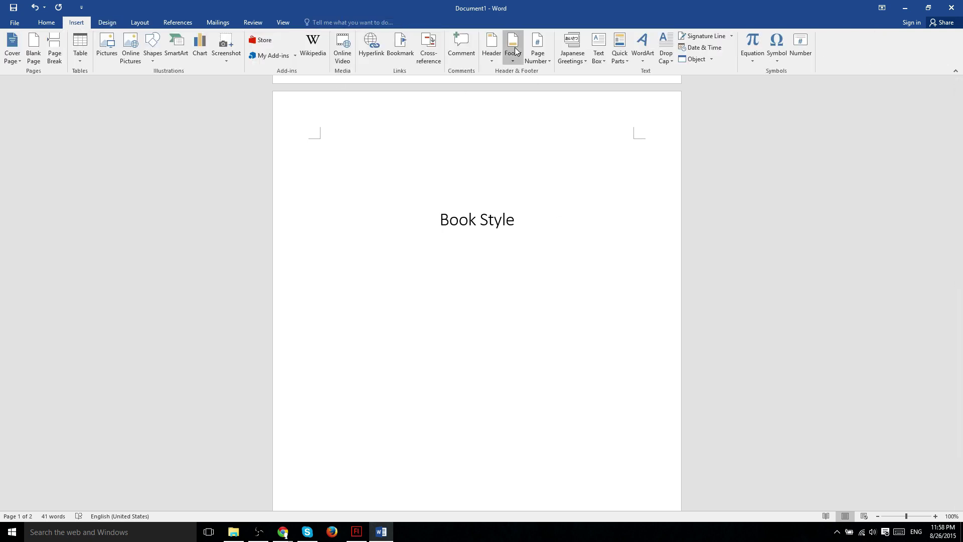
left_click(571, 54)
left_click(590, 73)
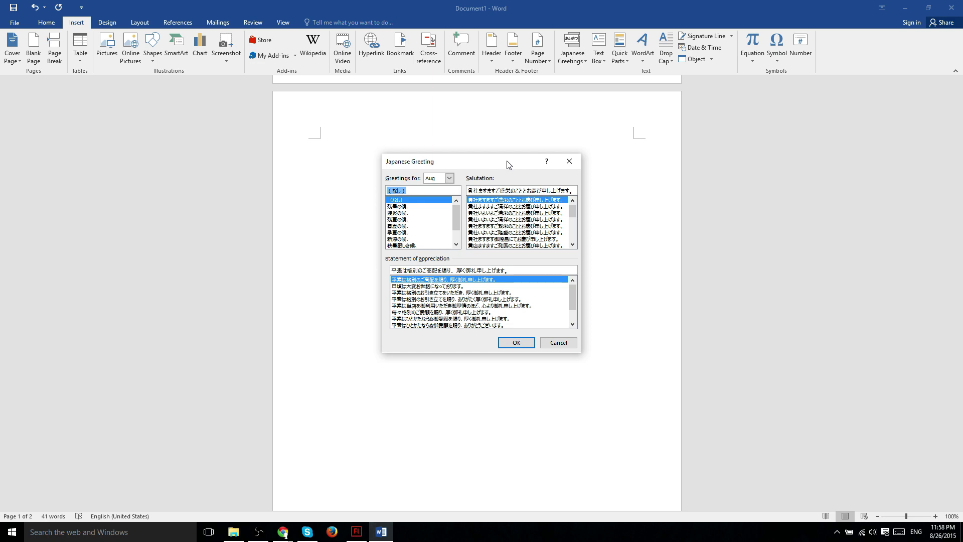
left_click_drag(508, 164, 230, 130)
scroll(224, 207, "down", 1)
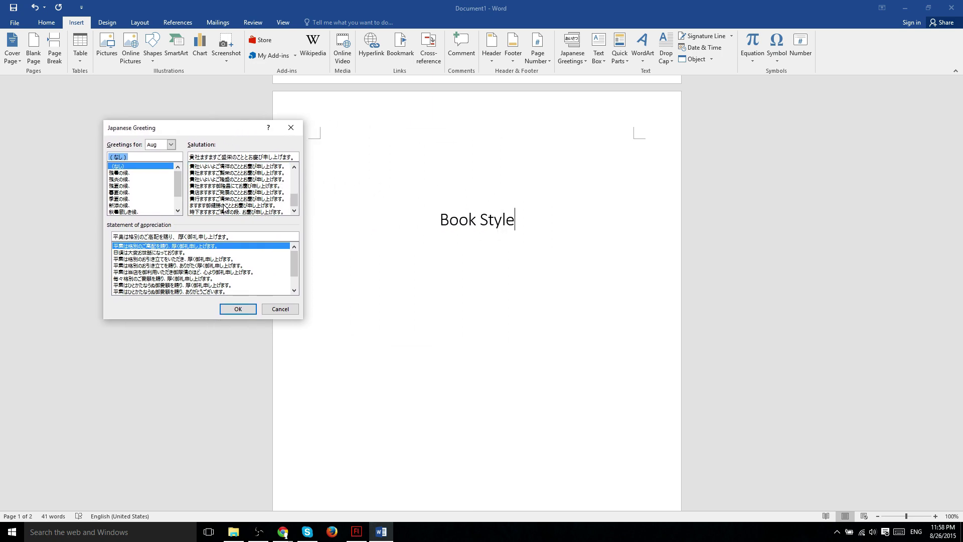
scroll(234, 274, "down", 1)
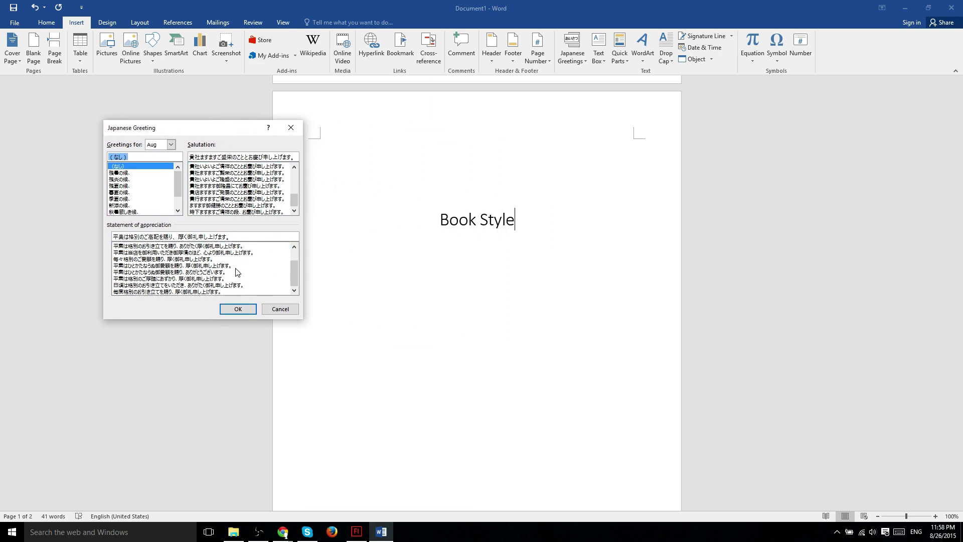
scroll(237, 272, "up", 1)
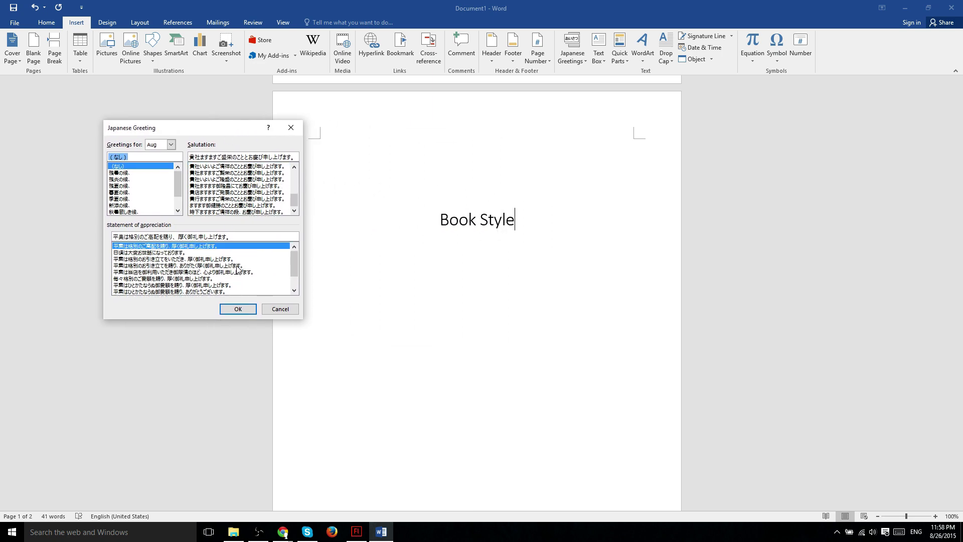
left_click(281, 309)
scroll(550, 191, "up", 10)
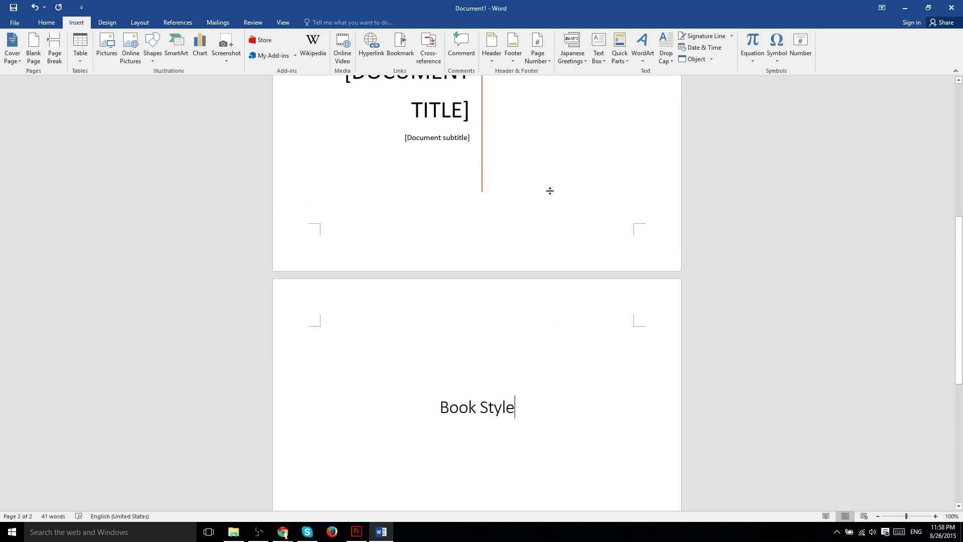
Draw a custom text box on the cover page just above the ABSTRACT heading.
scroll(550, 191, "up", 1)
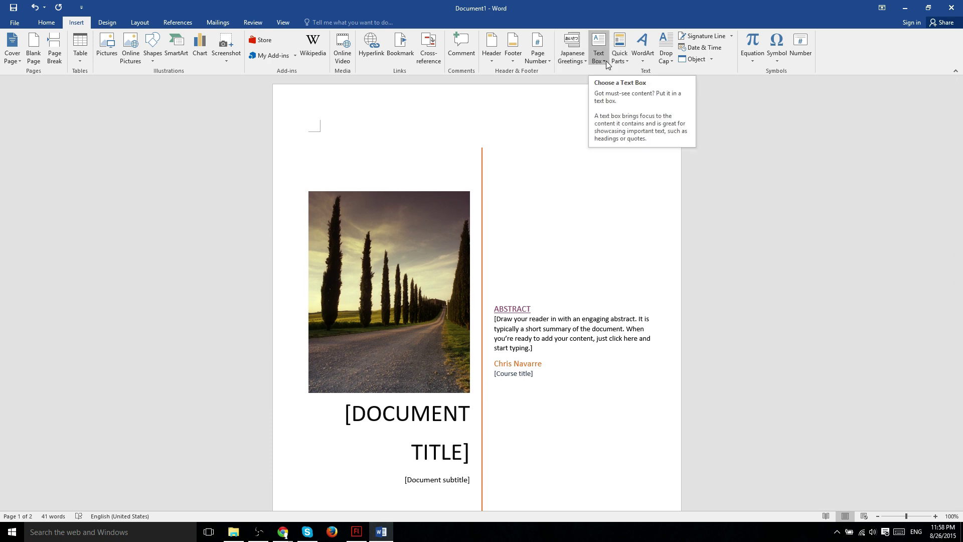
scroll(597, 131, "down", 3)
scroll(532, 168, "up", 3)
scroll(532, 168, "up", 1)
left_click(532, 168)
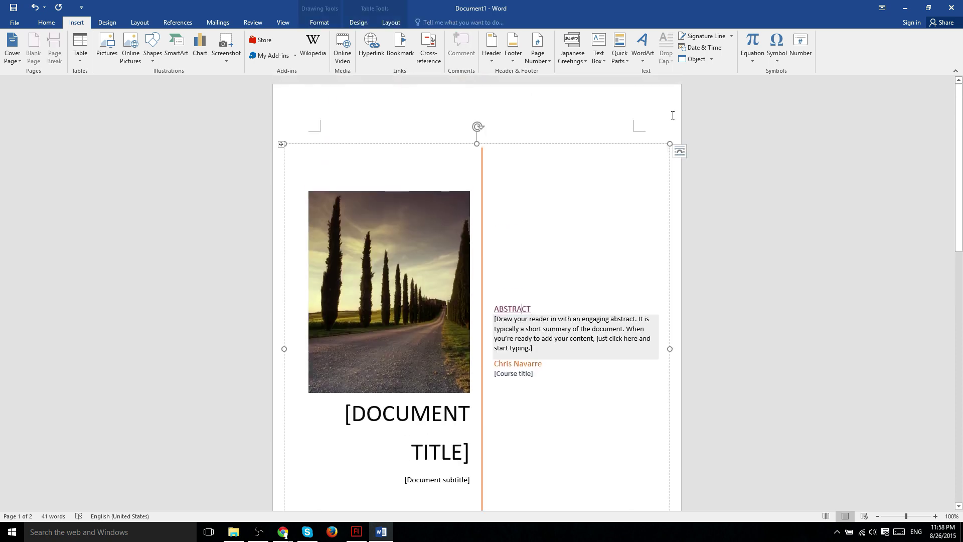
left_click(600, 56)
left_click(608, 83)
left_click_drag(519, 169, 635, 259)
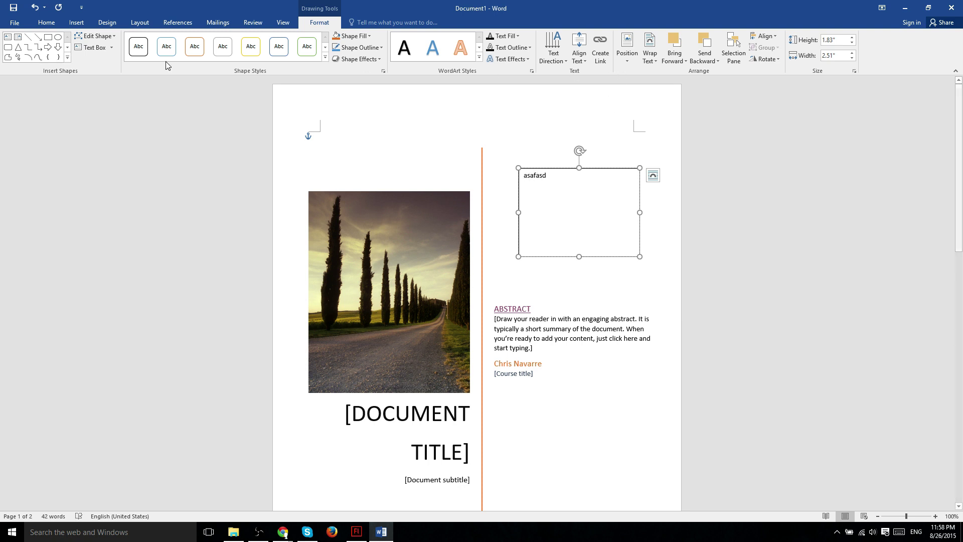
scroll(615, 68, "up", 7)
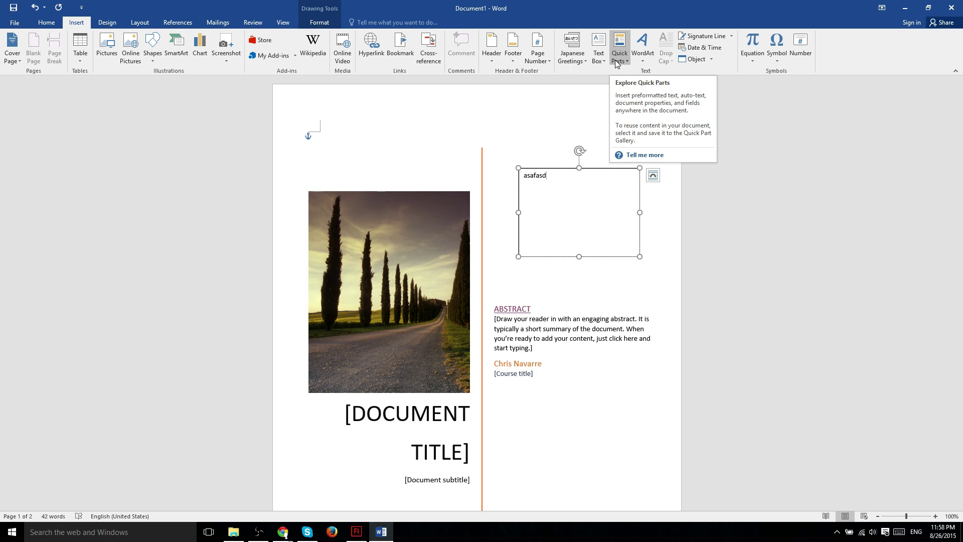
Add an empty line after the Book Style heading on page 2.
scroll(615, 59, "down", 1)
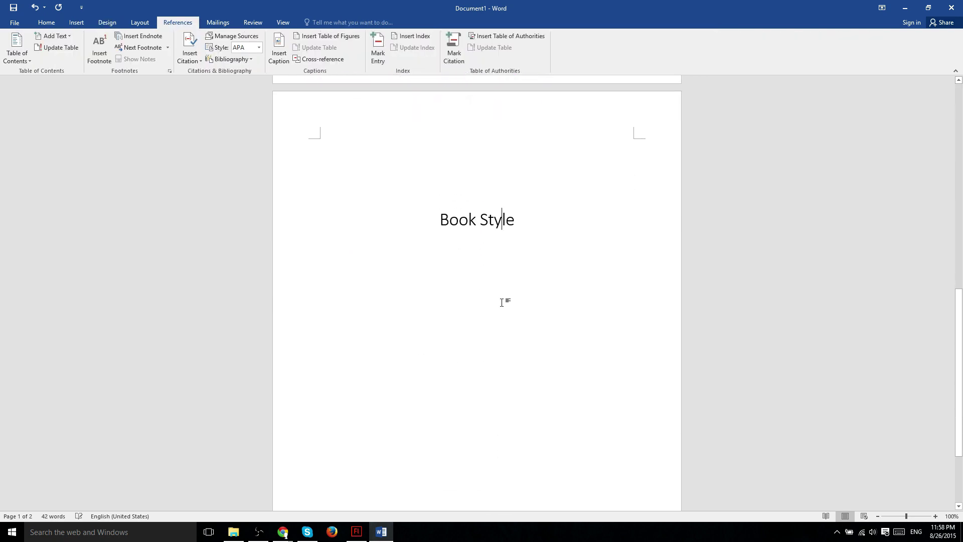
key("End")
key("Return")
Browse the Quick Parts Field and Document Property options, closing without inserting anything.
left_click(46, 23)
left_click(77, 22)
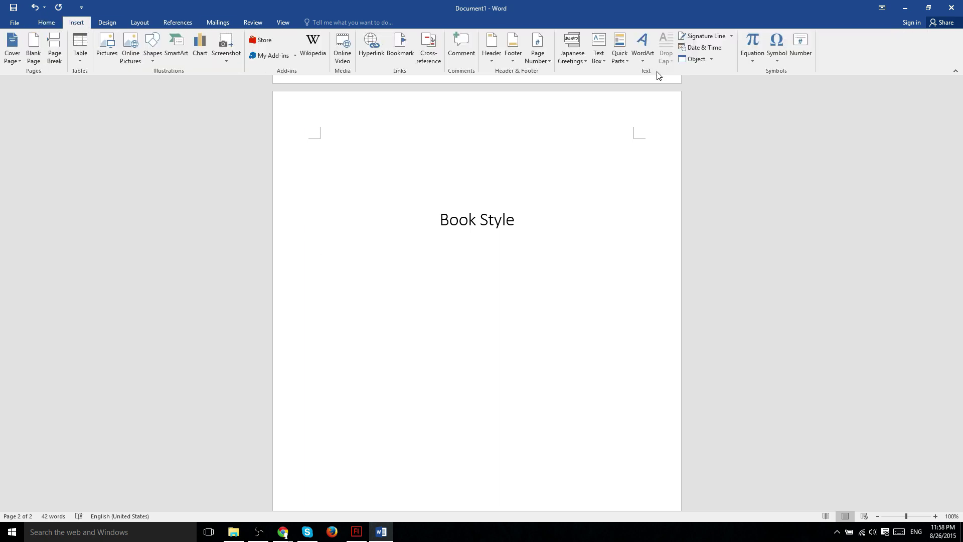
left_click(623, 52)
mouse_move(647, 75)
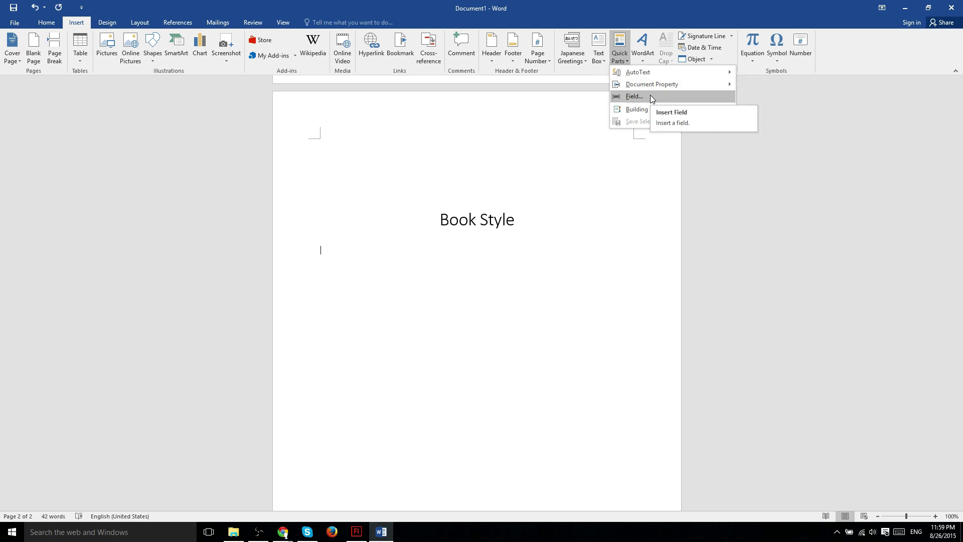
left_click(649, 94)
left_click_drag(389, 221, 389, 297)
left_click(628, 355)
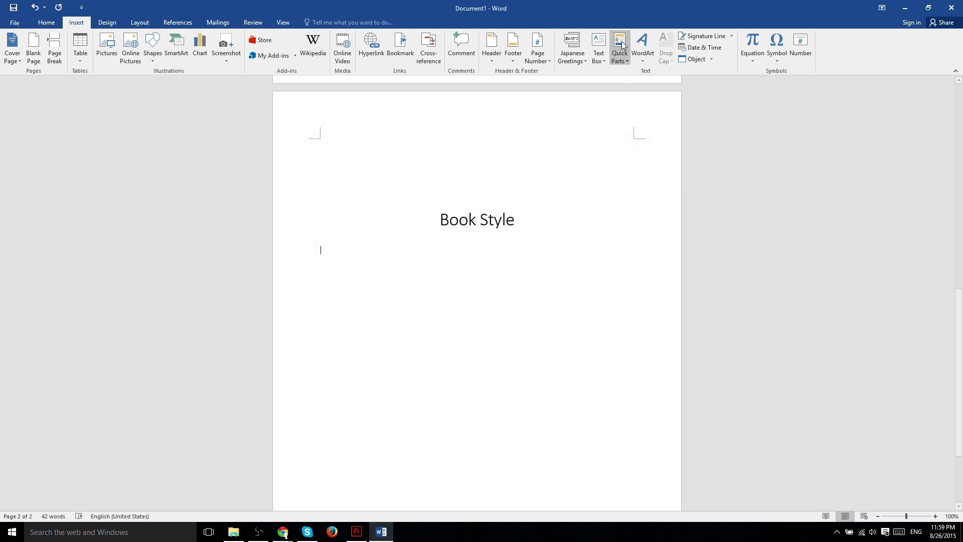
left_click(620, 50)
mouse_move(643, 89)
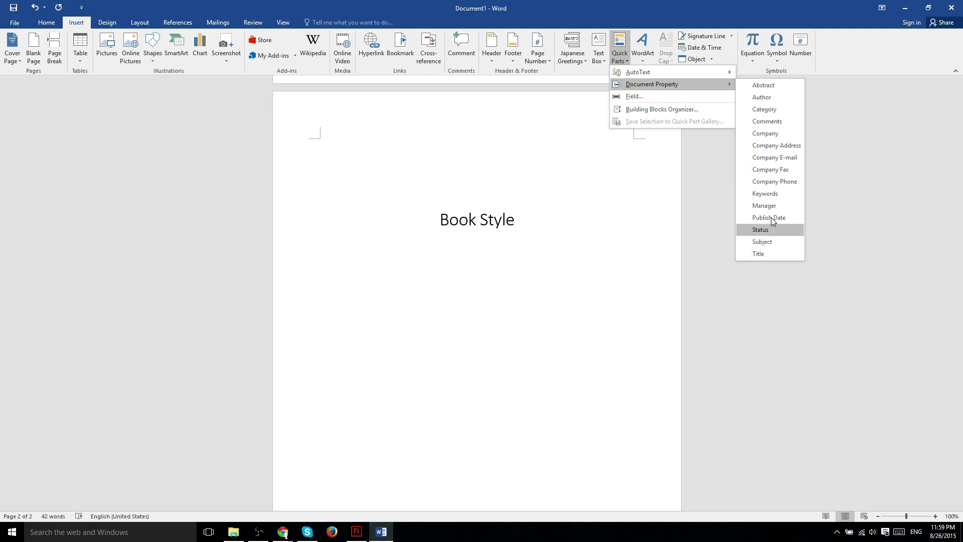
left_click(643, 233)
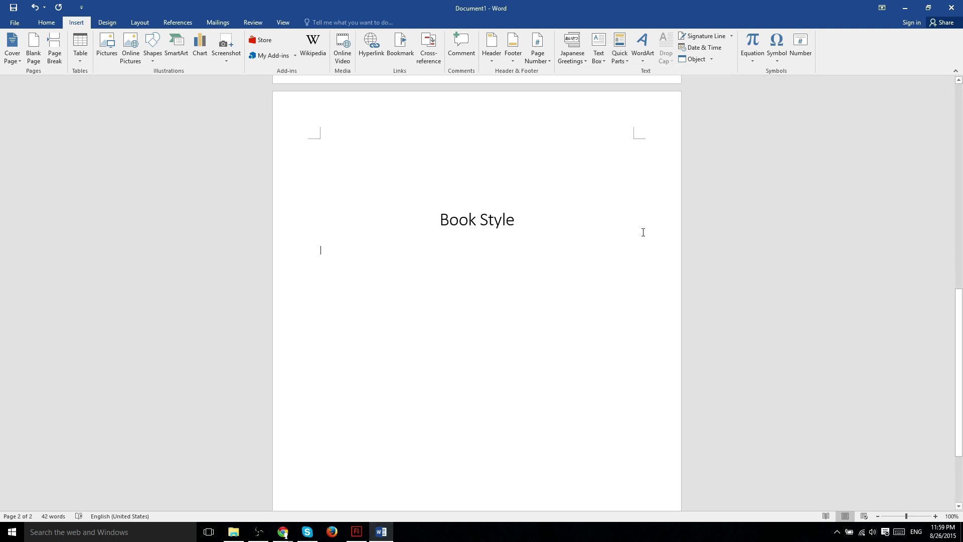
left_click(653, 54)
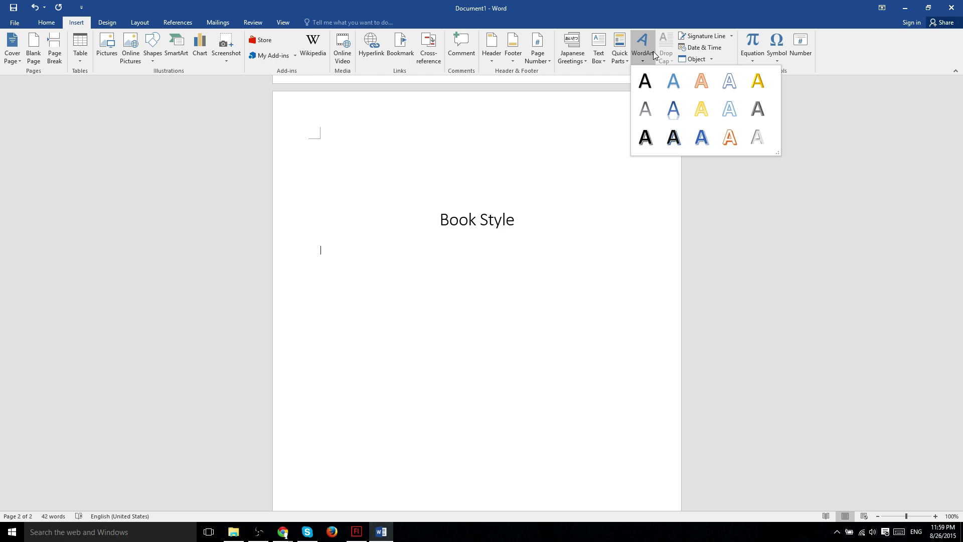
Insert a gold 'Your text here' WordArt centred under Book Style.
left_click(701, 108)
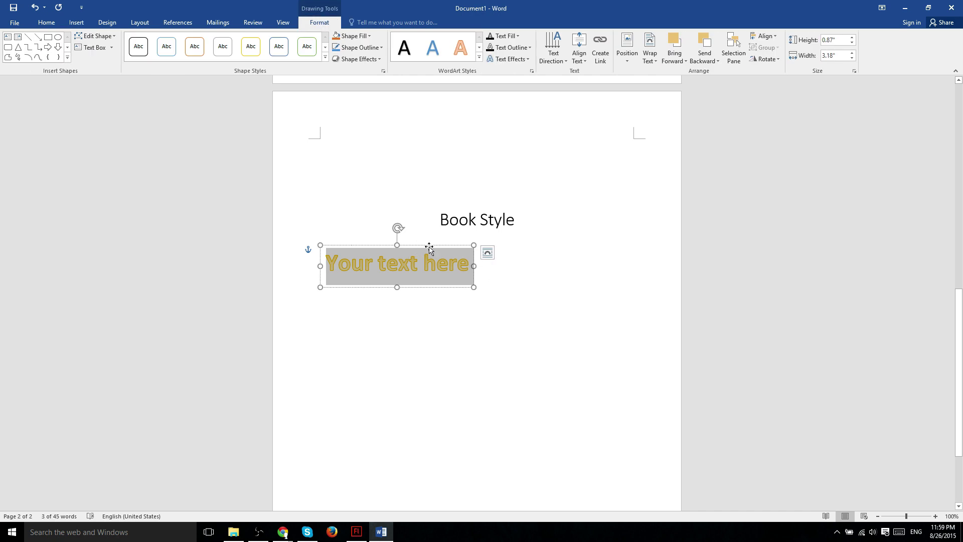
left_click_drag(468, 246, 494, 252)
left_click(529, 378)
left_click(471, 275)
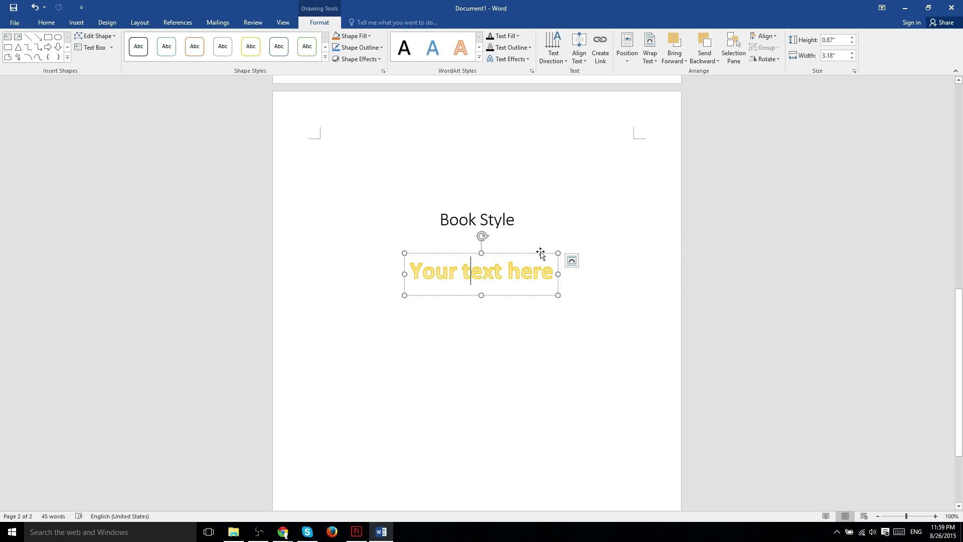
left_click(554, 214)
left_click(509, 260)
left_click(554, 200)
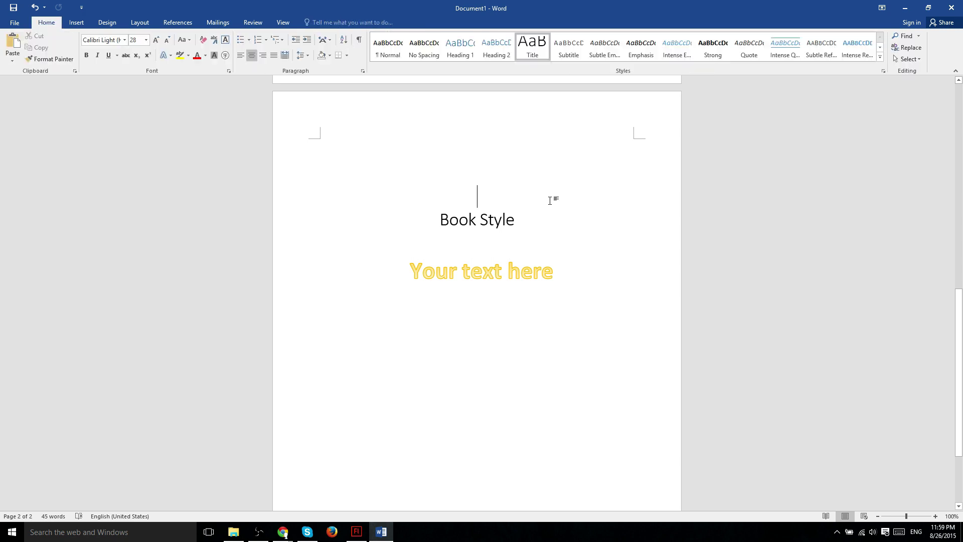
left_click(509, 269)
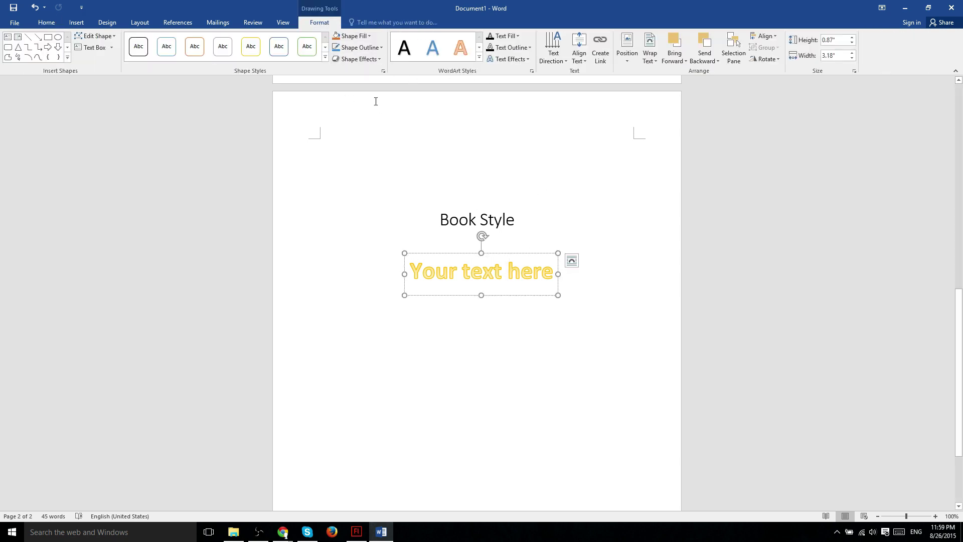
Add a line above the gold WordArt and insert a blue 'Your text here' WordArt there.
left_click(589, 360)
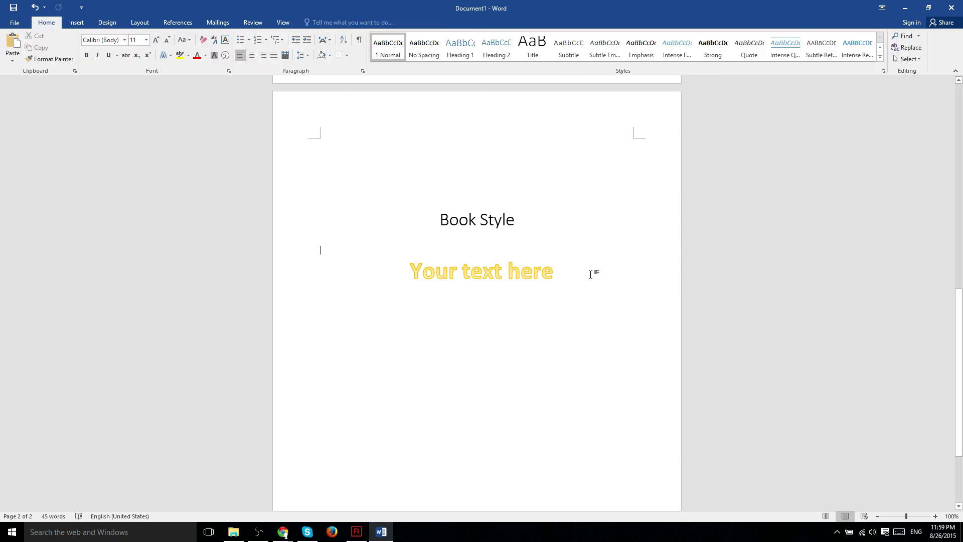
key("Return")
left_click(76, 22)
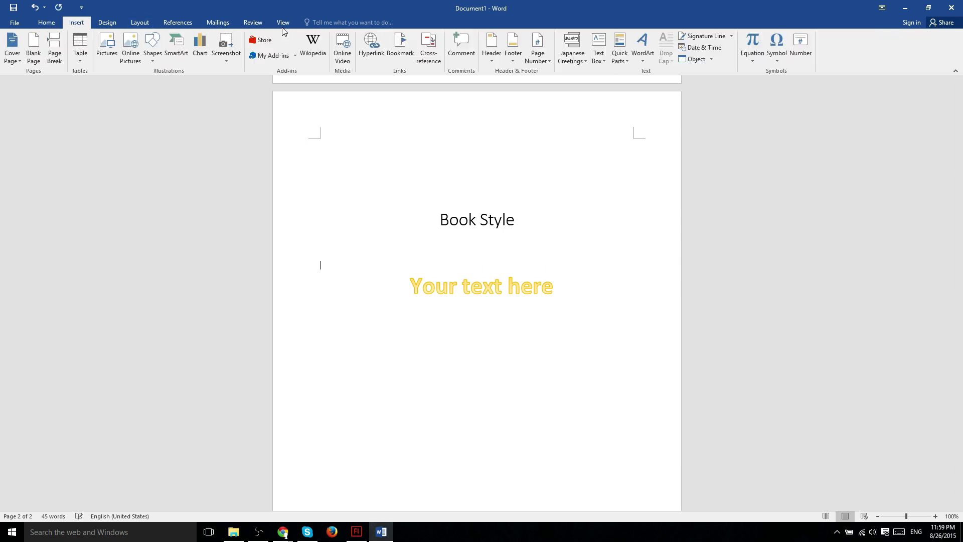
left_click(638, 57)
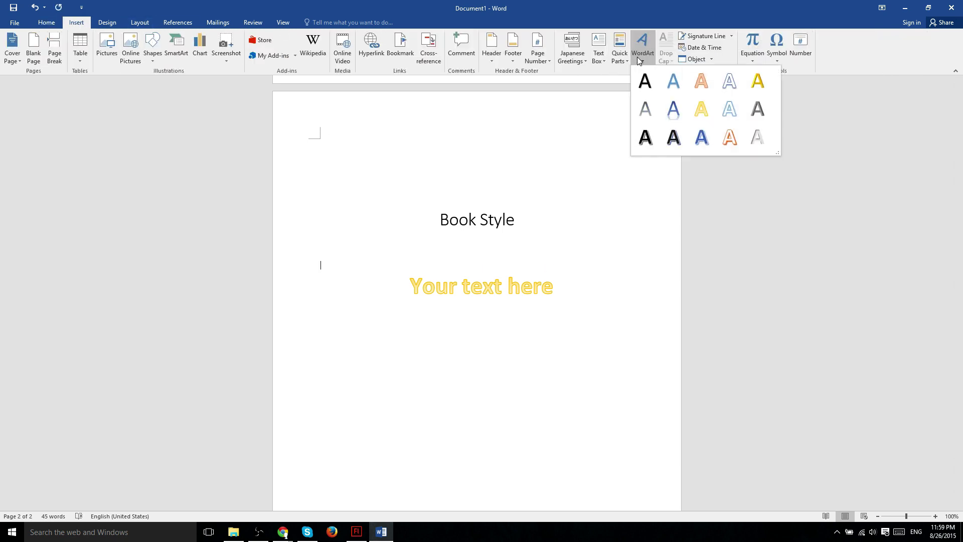
left_click(700, 138)
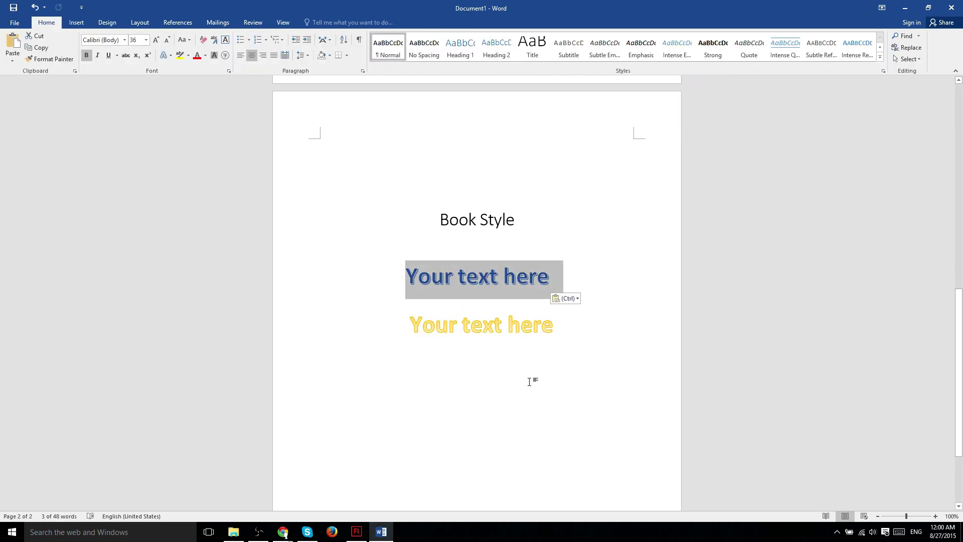
key("Down")
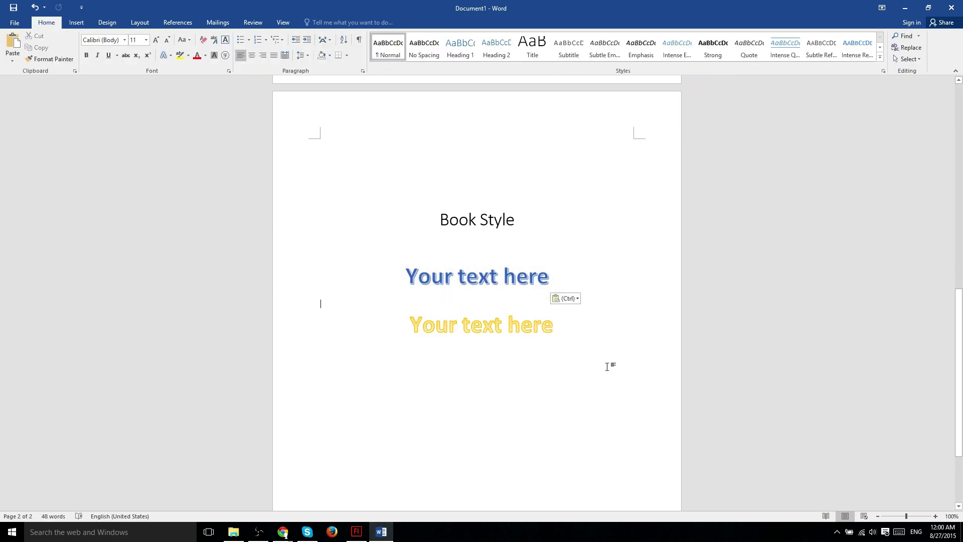
left_click(77, 23)
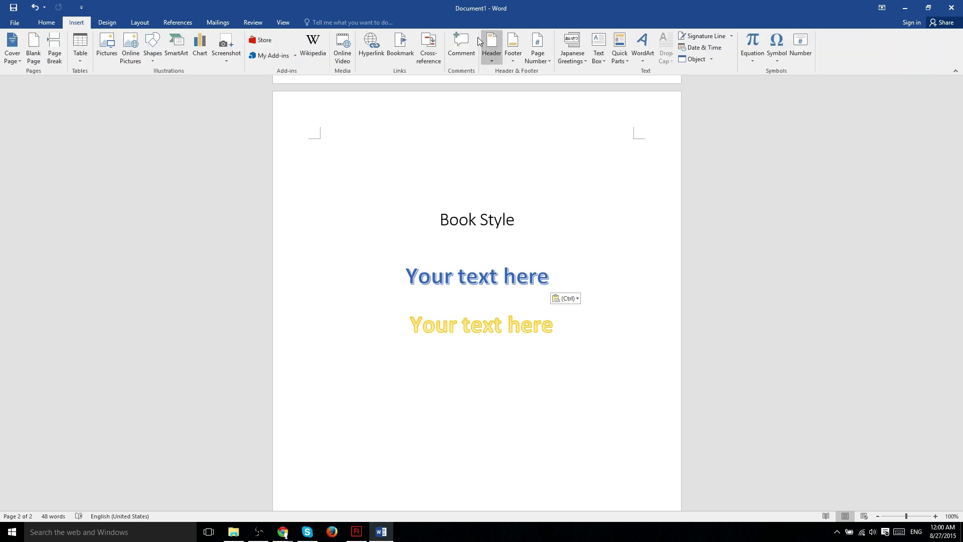
Browse the full Symbol dialog and close it without inserting a symbol.
left_click(778, 57)
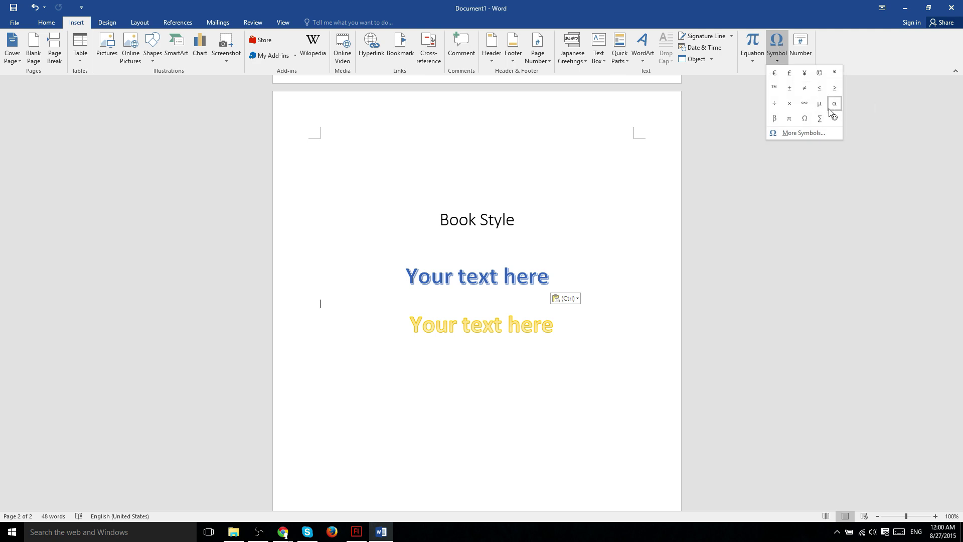
left_click(831, 135)
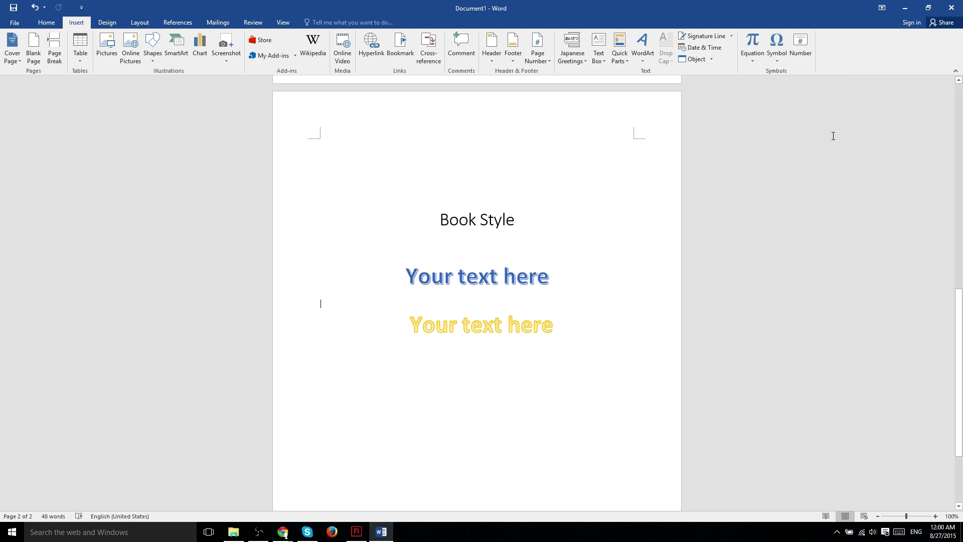
left_click_drag(595, 243, 601, 219)
scroll(597, 214, "down", 4)
scroll(596, 240, "down", 15)
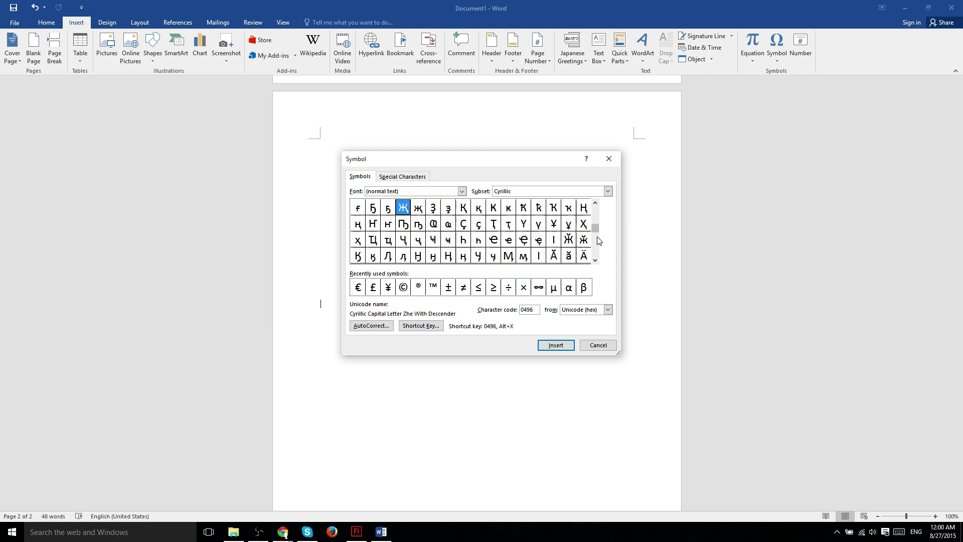
scroll(597, 248, "down", 3)
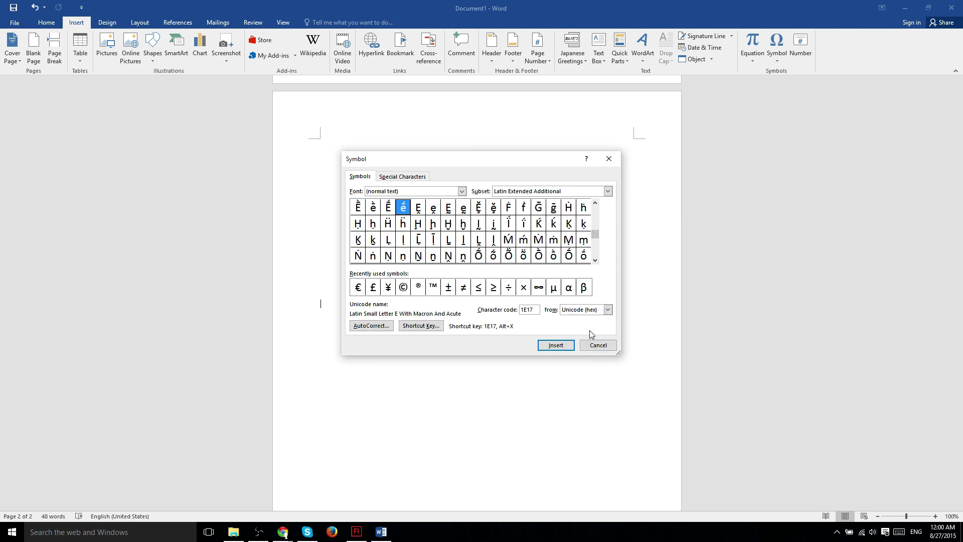
left_click(598, 345)
Move to the end of the blue WordArt text, browse Number types, and cancel without inserting.
key("Left")
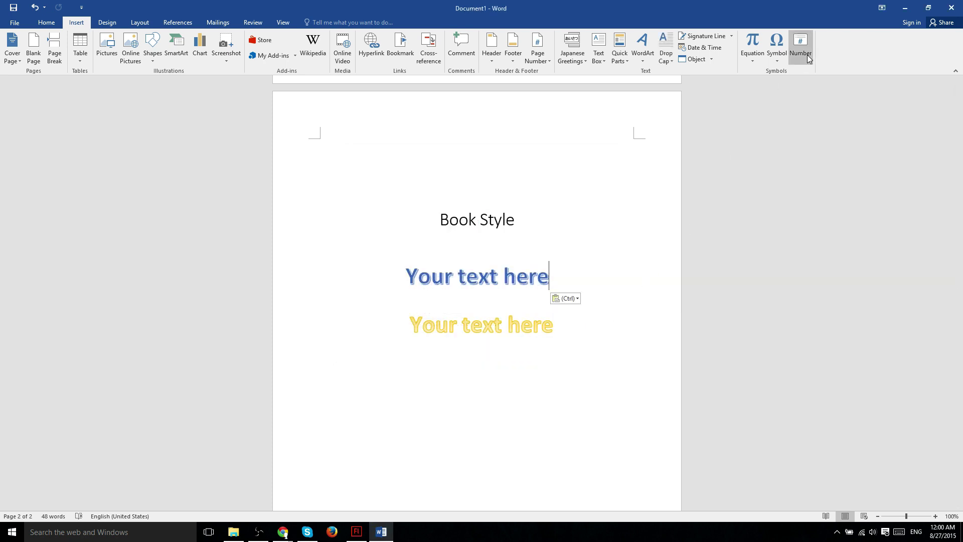
left_click(808, 59)
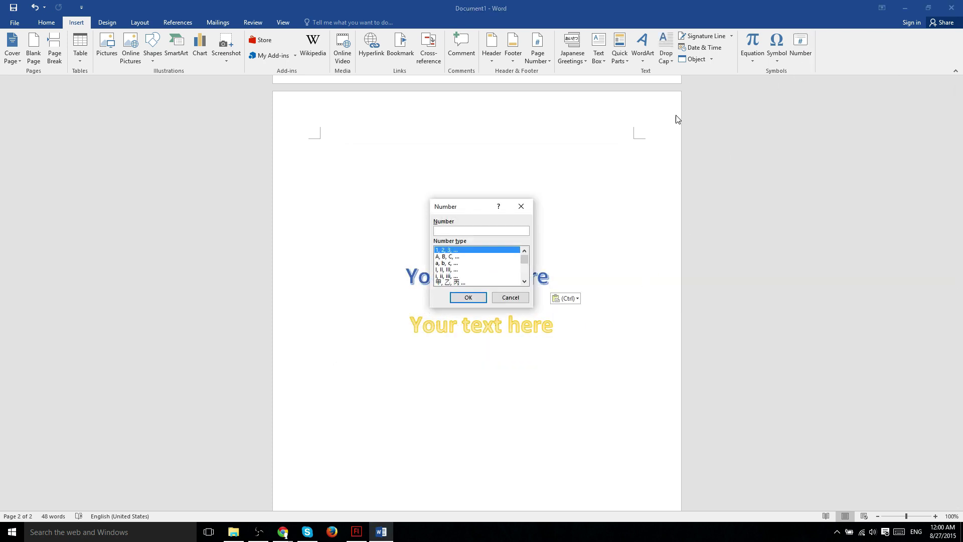
left_click_drag(523, 266, 523, 280)
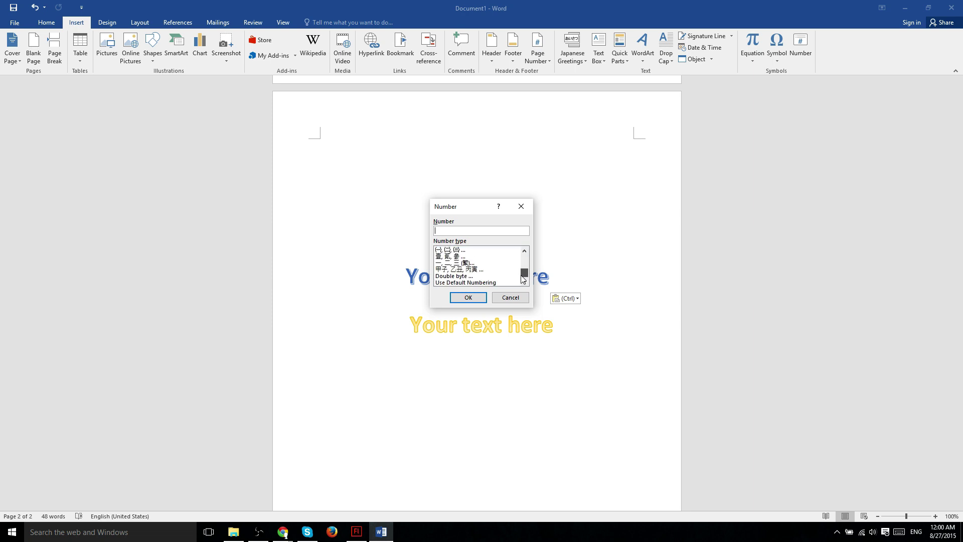
scroll(522, 273, "up", 1)
scroll(523, 274, "up", 2)
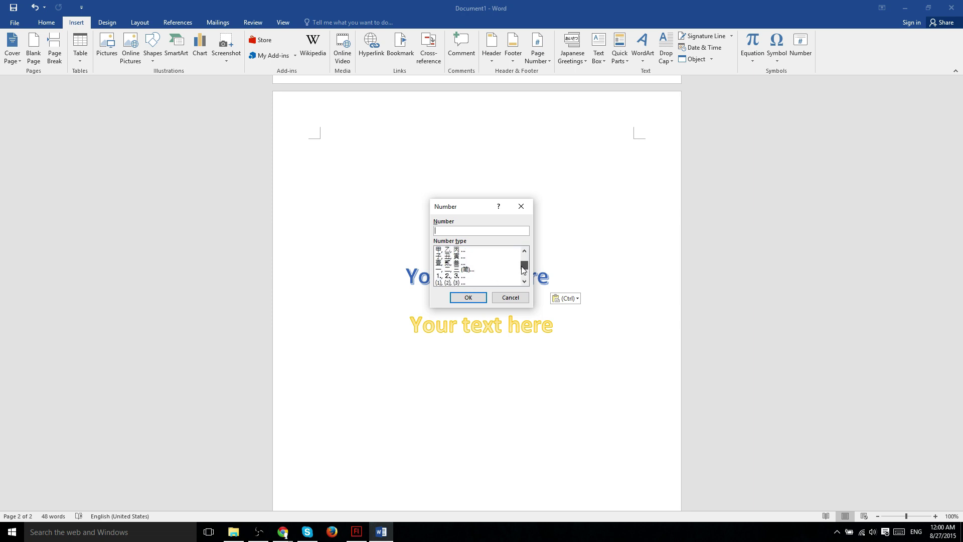
left_click_drag(519, 265, 519, 278)
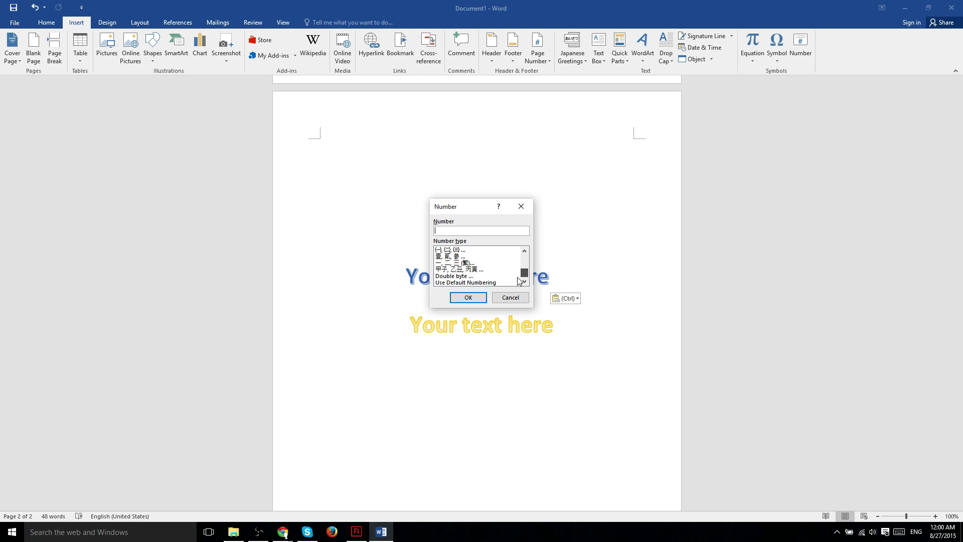
scroll(518, 279, "up", 5)
left_click(510, 297)
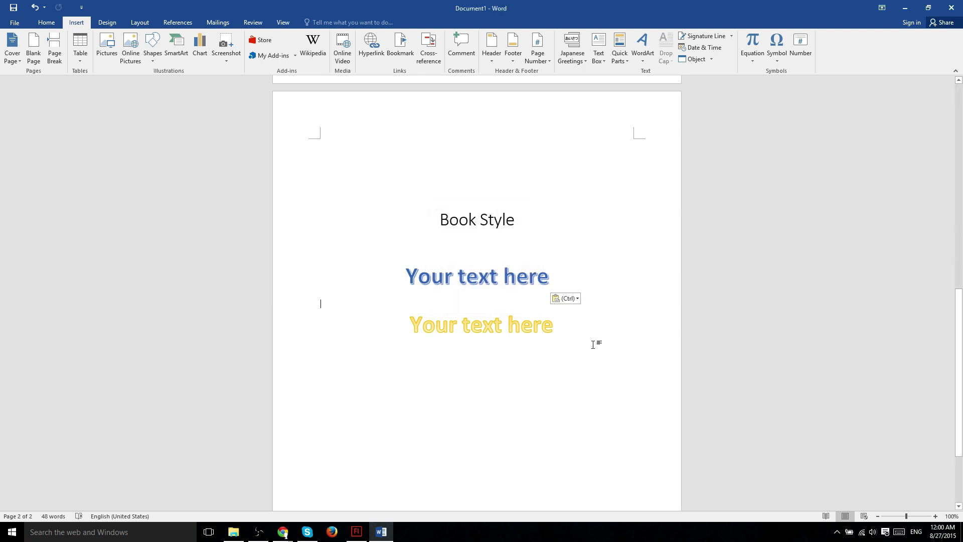
On the Design tab, preview the Colors gallery and keep the Office colour scheme.
left_click(107, 22)
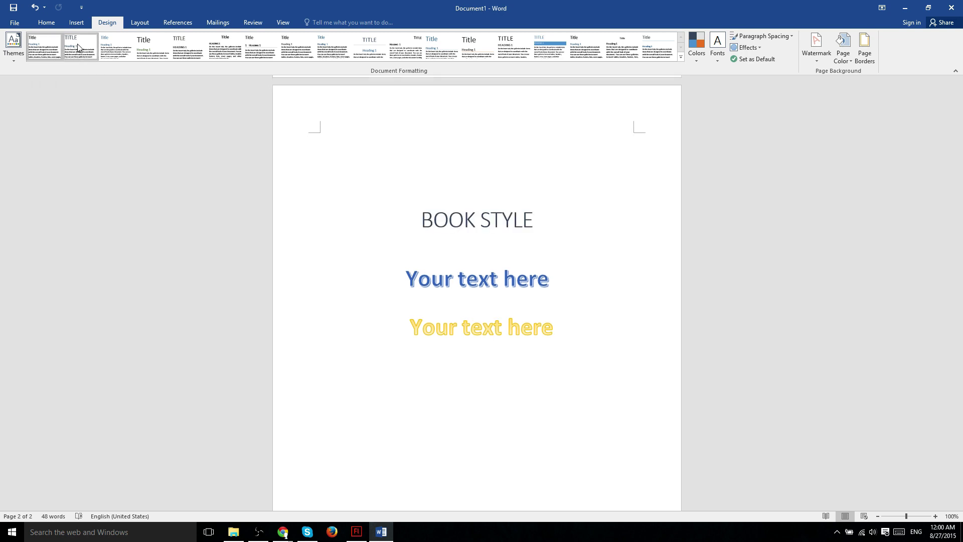
left_click(47, 23)
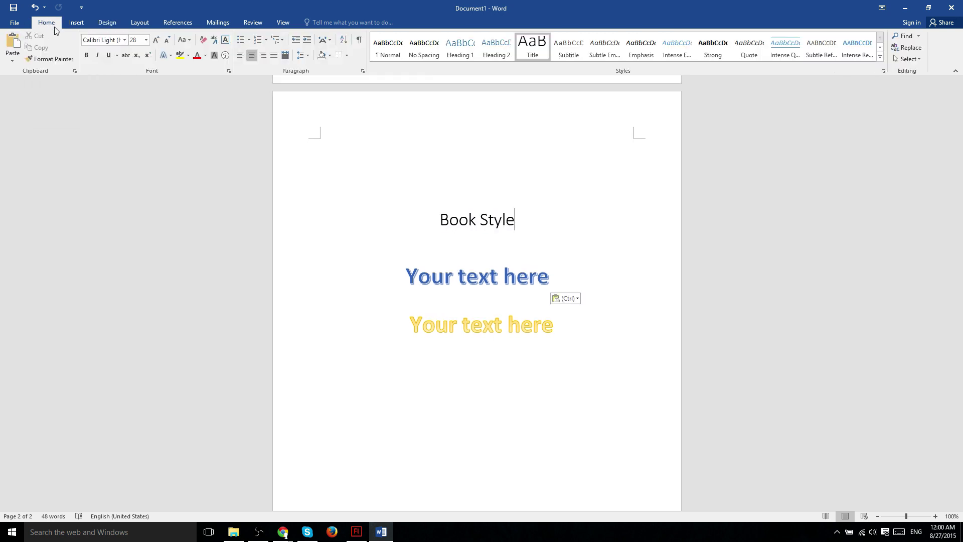
left_click(107, 22)
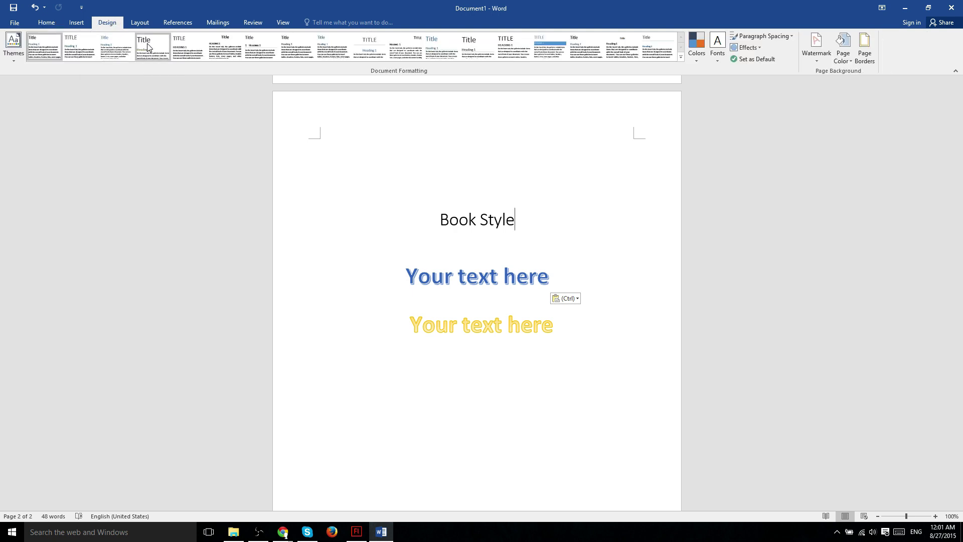
left_click(696, 54)
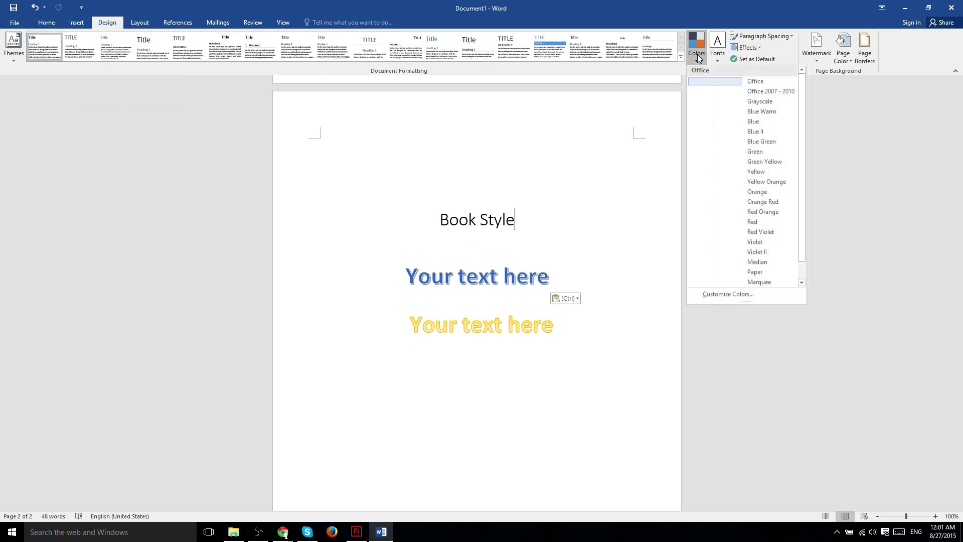
left_click(714, 81)
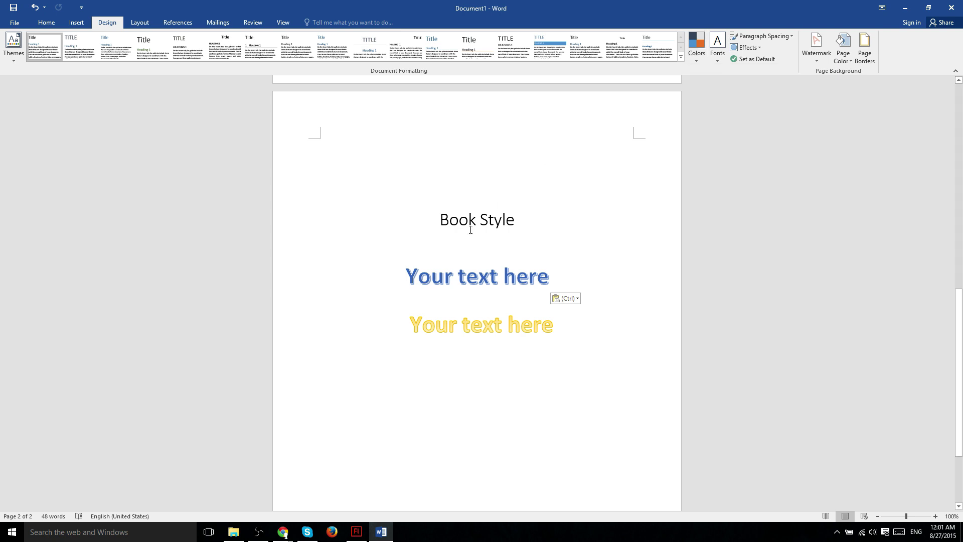
Select down to the first 'Your text here', paste over it, and bring up theme Fonts.
left_click(344, 194, "shift")
key("ctrl+c")
left_click(697, 53)
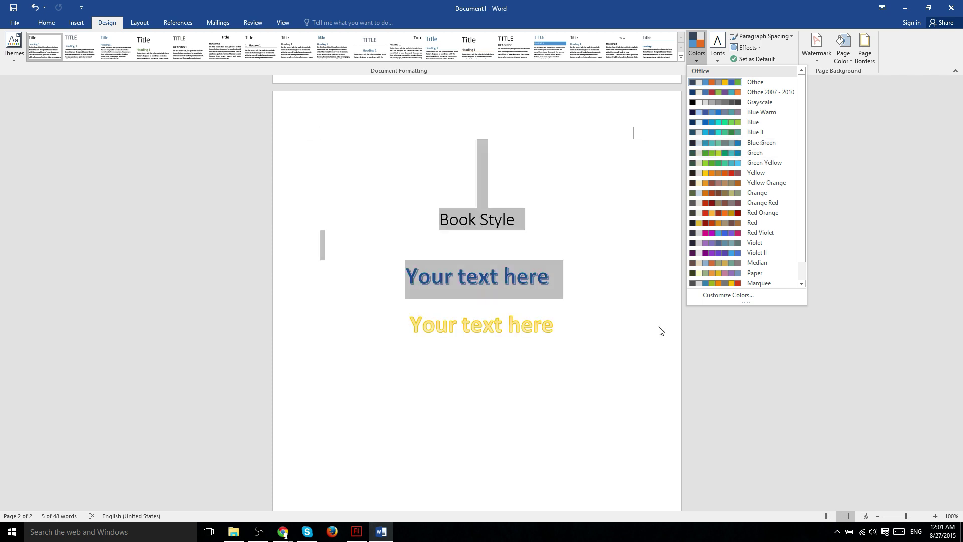
scroll(755, 256, "down", 1)
left_click(597, 334)
key("ctrl+v")
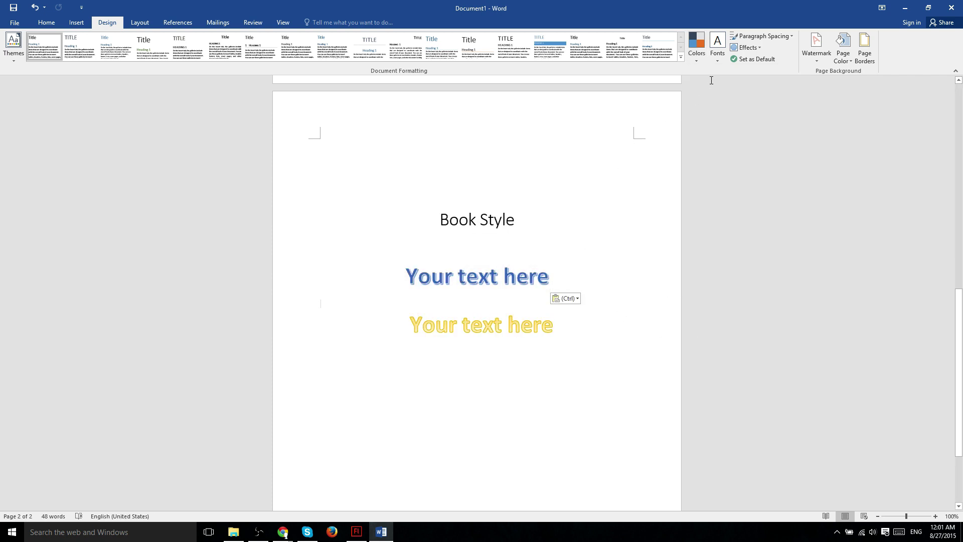
left_click(722, 59)
scroll(796, 212, "down", 10)
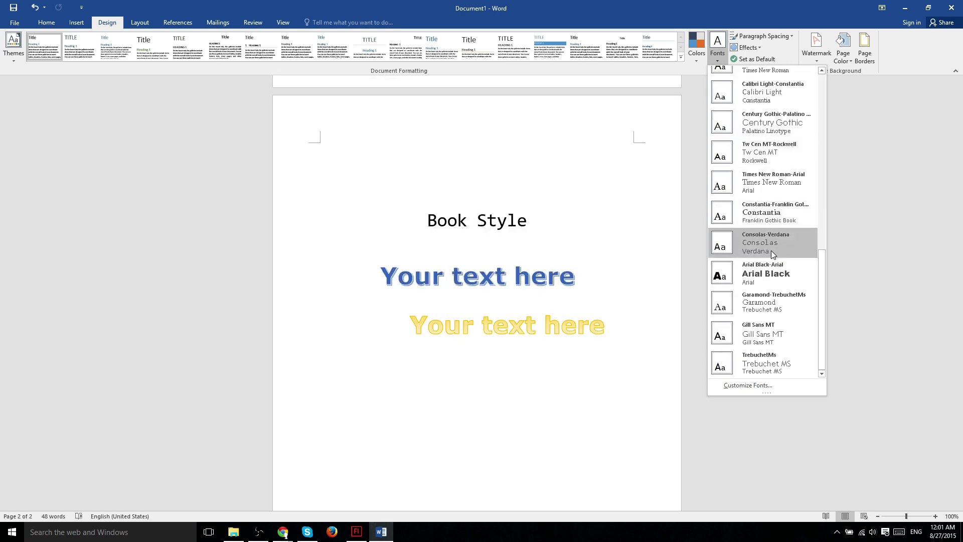
scroll(771, 306, "up", 10)
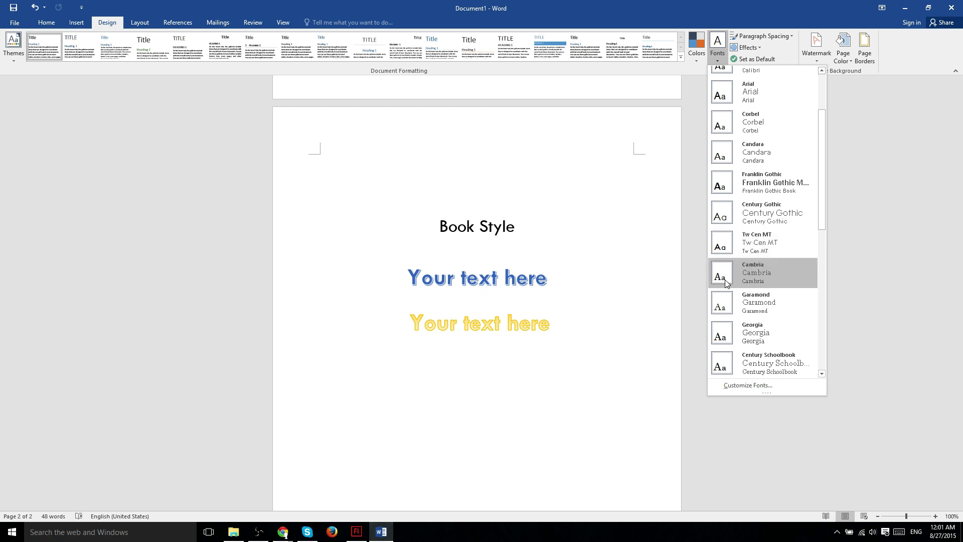
left_click(695, 308)
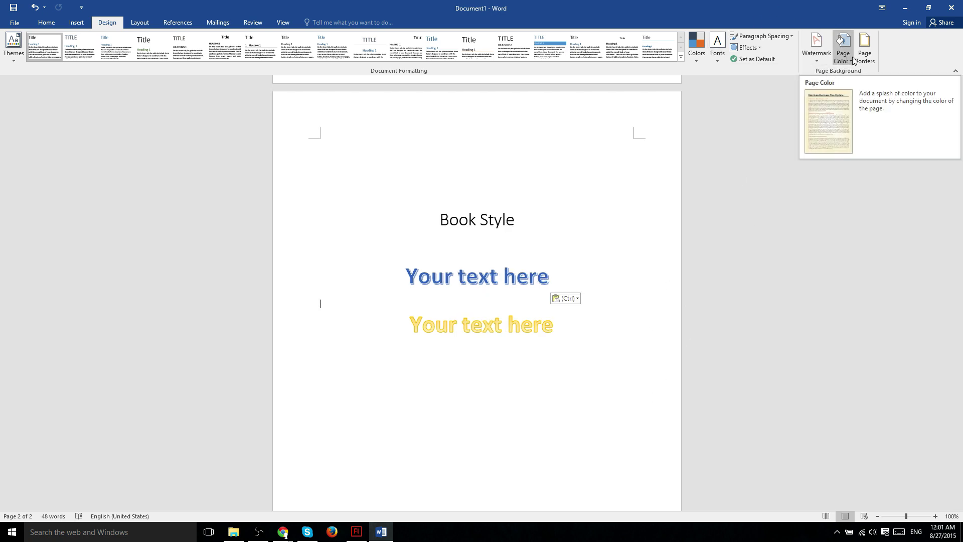
On the Layout tab, browse Text Direction, Margins, Orientation, Size and Columns without changing them.
left_click(138, 22)
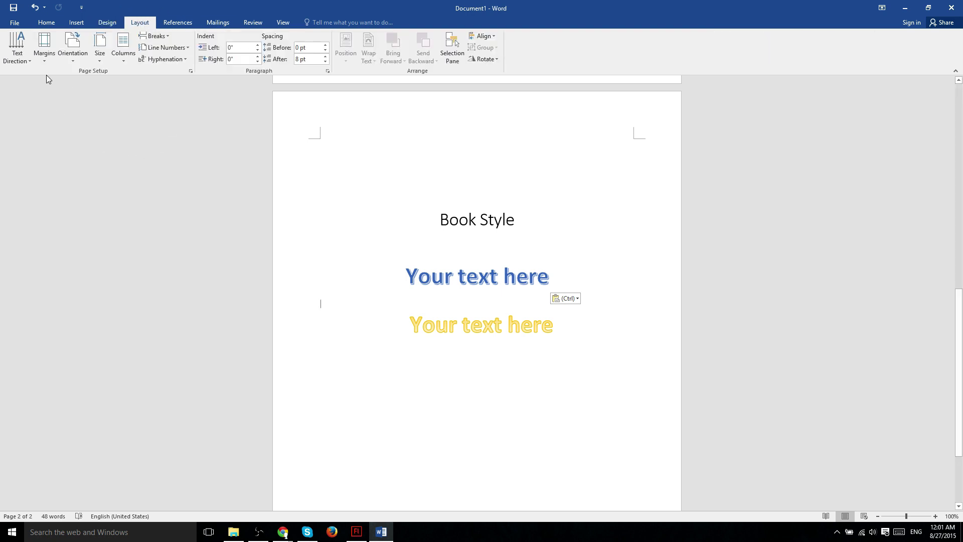
left_click(29, 63)
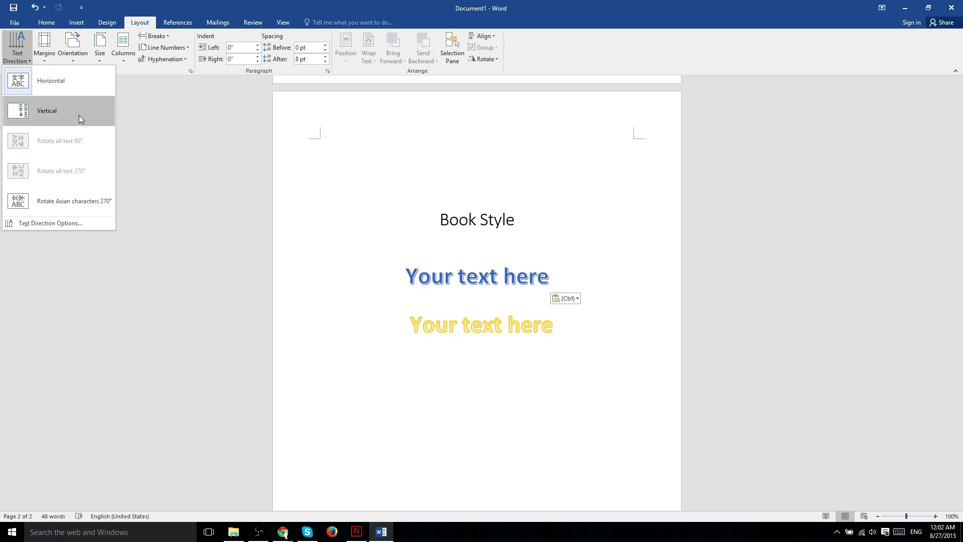
left_click(50, 62)
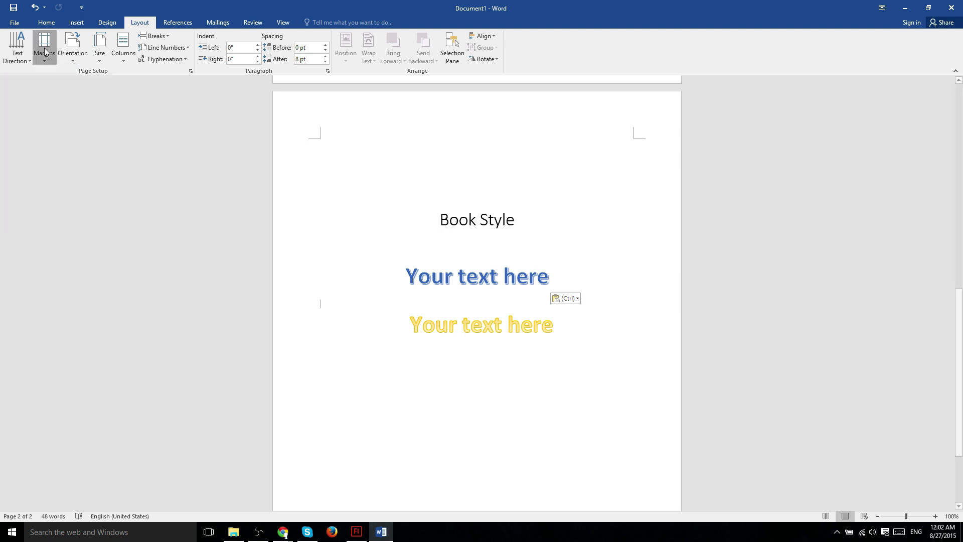
left_click(73, 55)
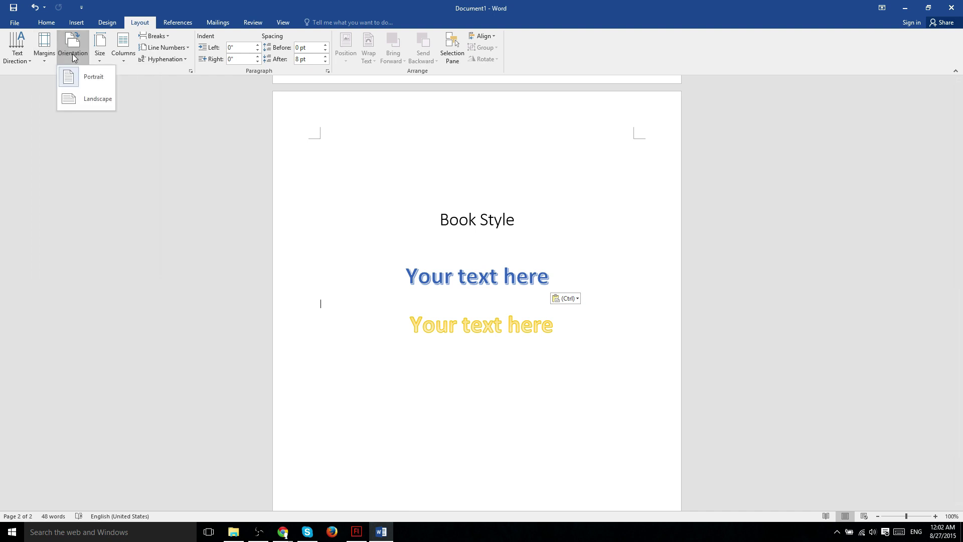
left_click(100, 50)
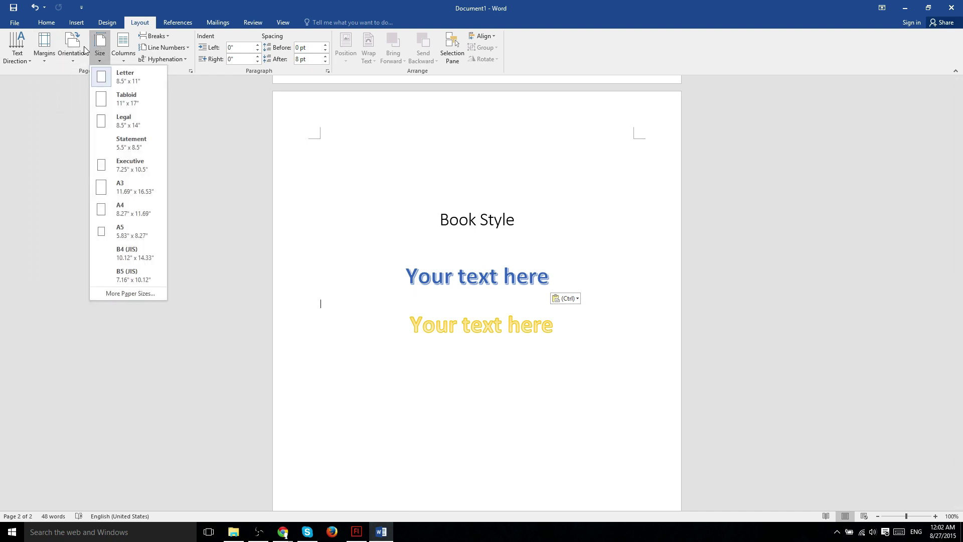
left_click(132, 47)
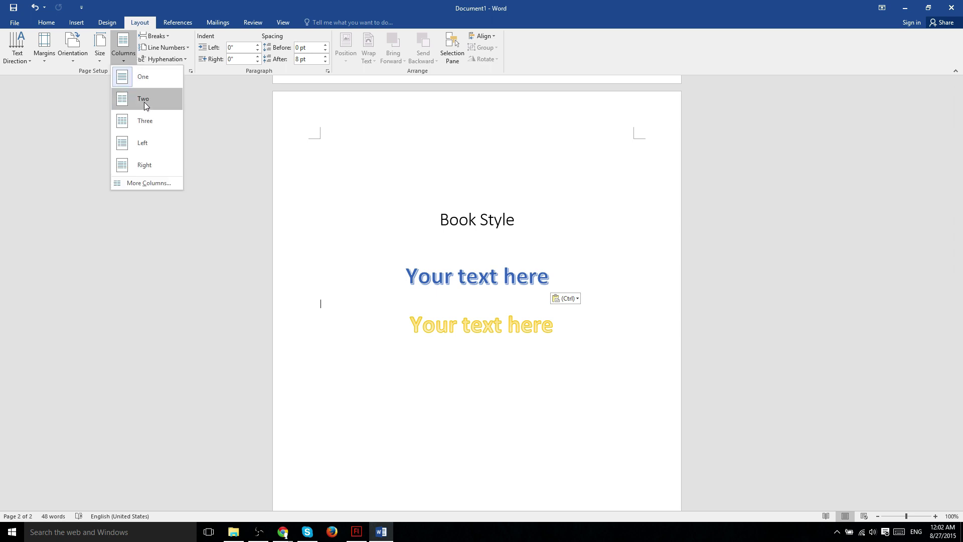
left_click(168, 50)
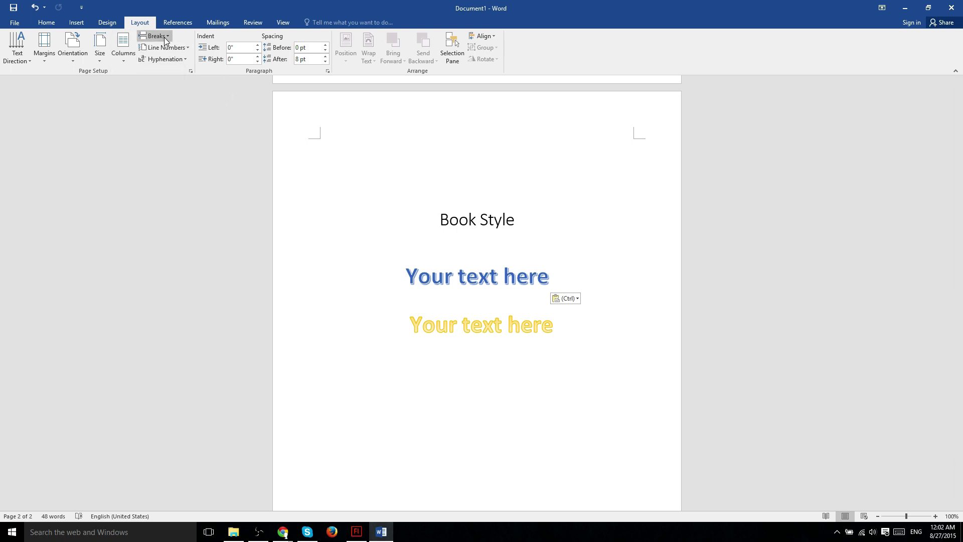
Set hyphenation to Automatic, then back to None.
left_click(183, 61)
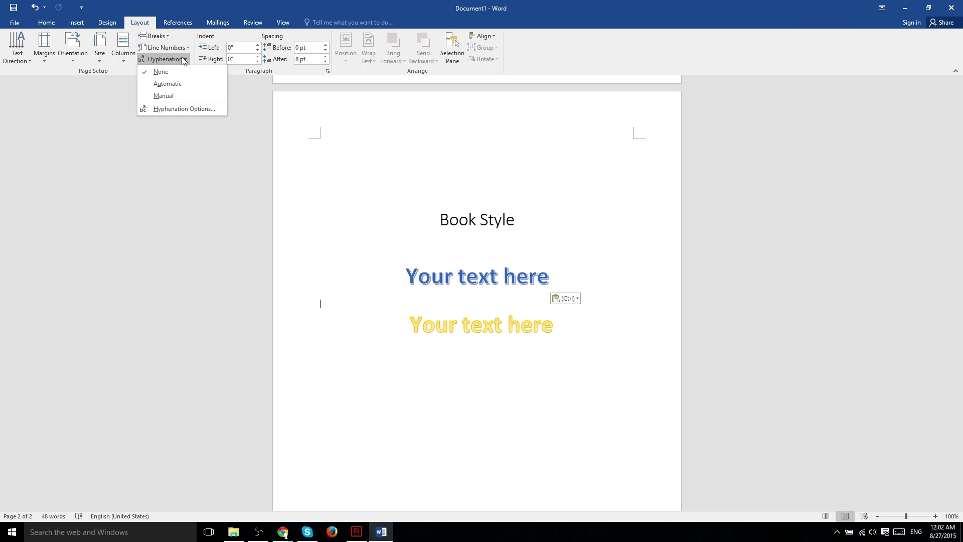
left_click(184, 84)
left_click(179, 60)
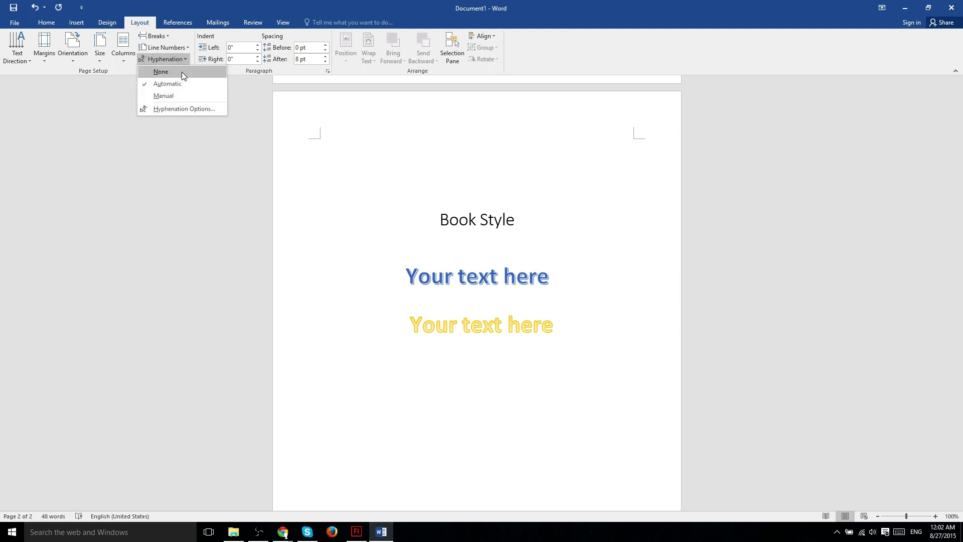
left_click(182, 71)
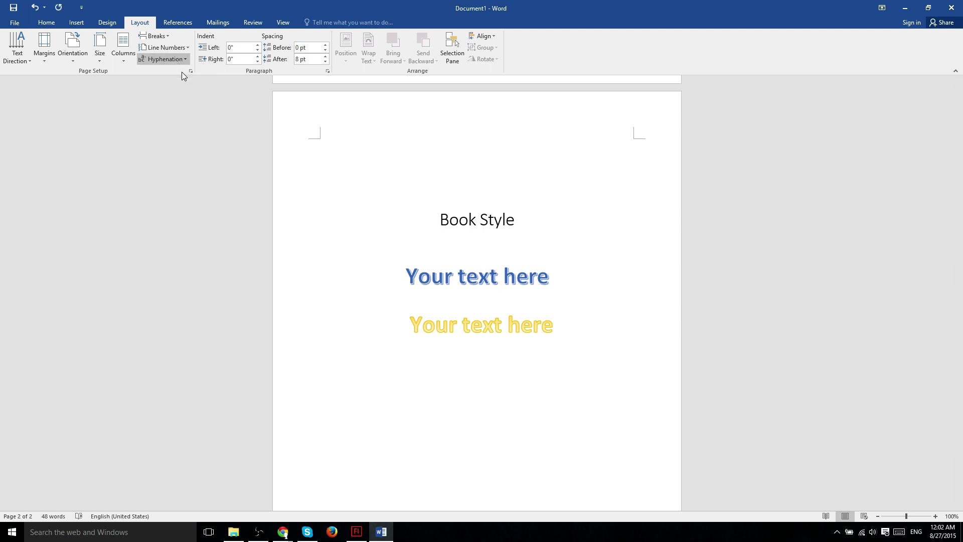
On the References tab, preview the table of contents styles without inserting one.
left_click(176, 22)
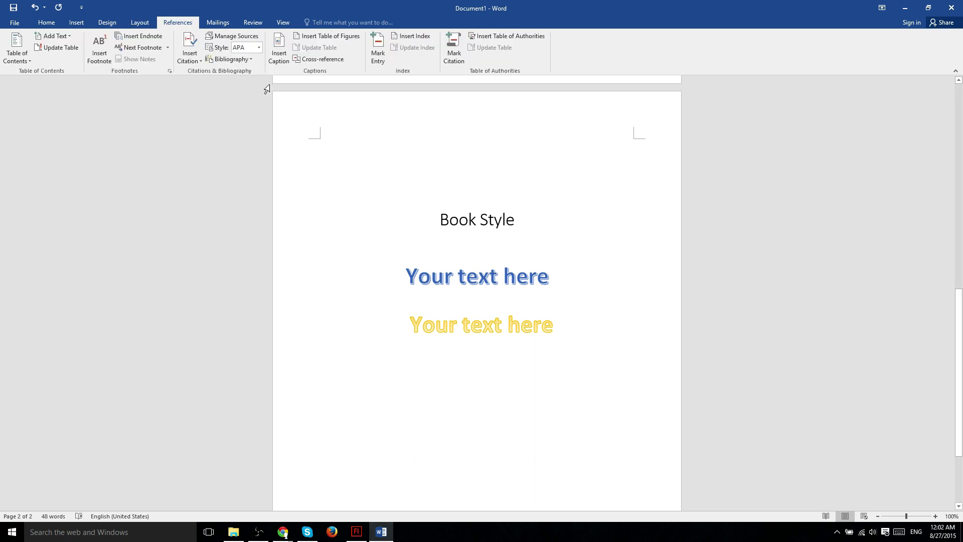
left_click(30, 60)
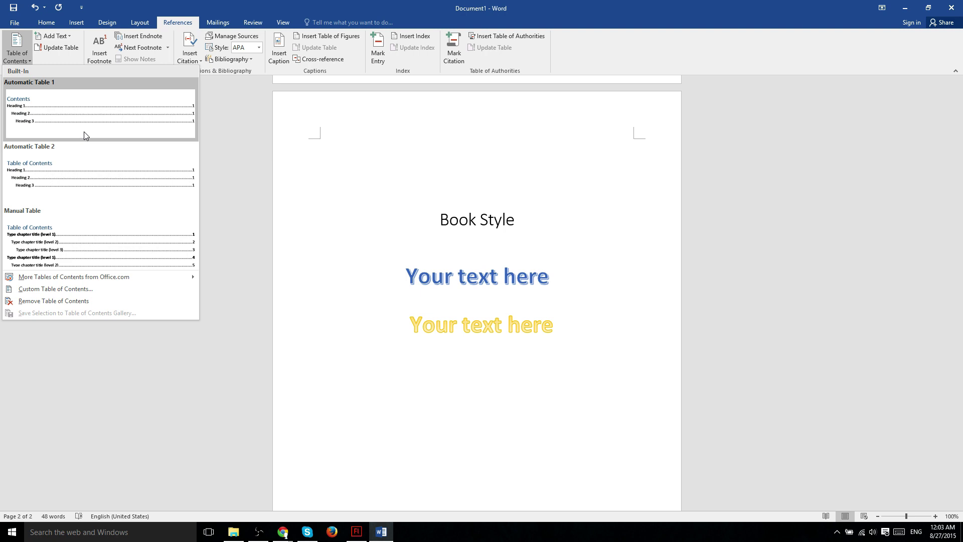
left_click(262, 168)
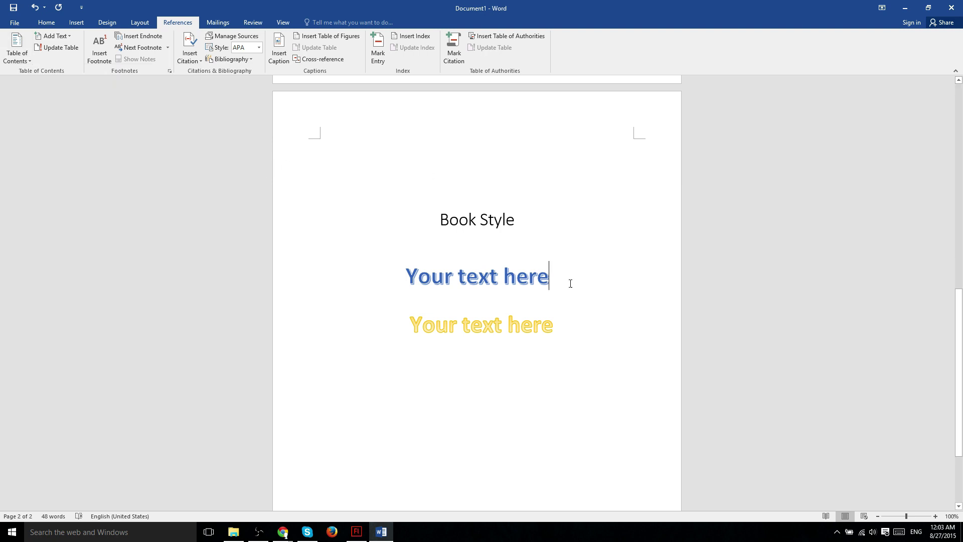
Place the cursor after 'Book Style' and open the Insert Citation dropdown.
left_click(603, 339)
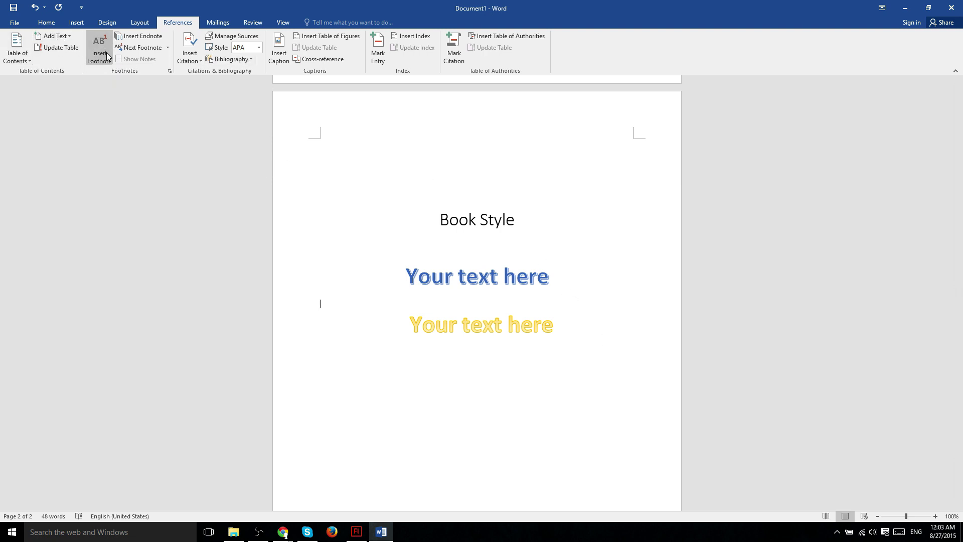
left_click(584, 217)
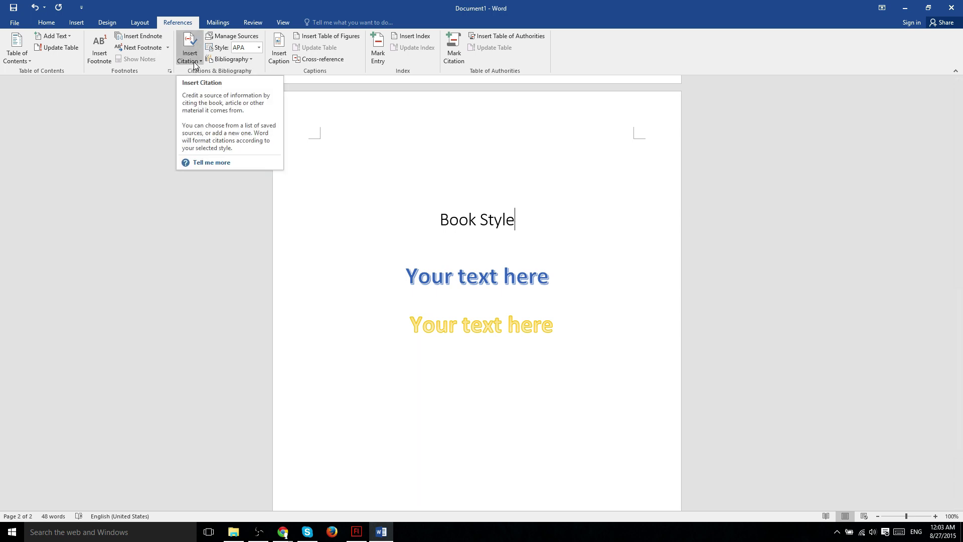
left_click(194, 62)
left_click(188, 61)
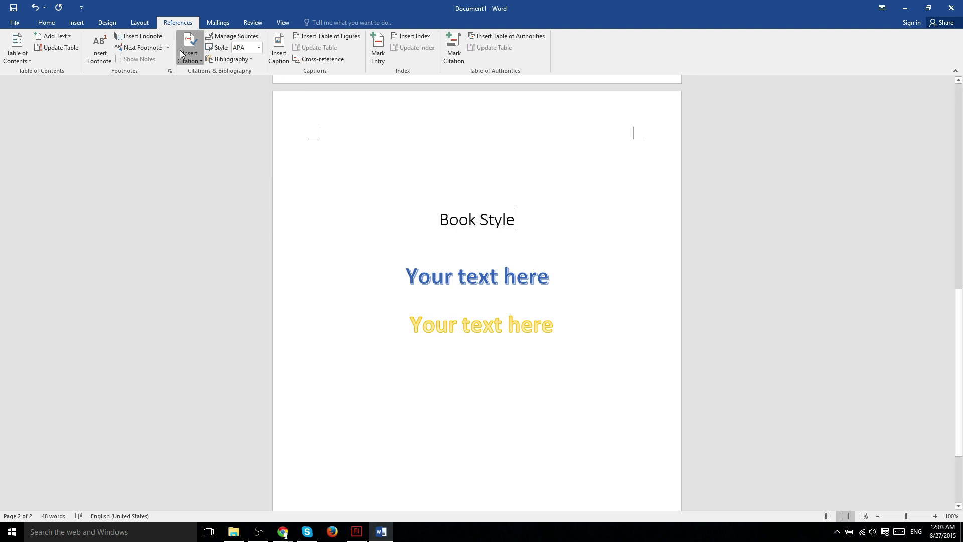
left_click(186, 57)
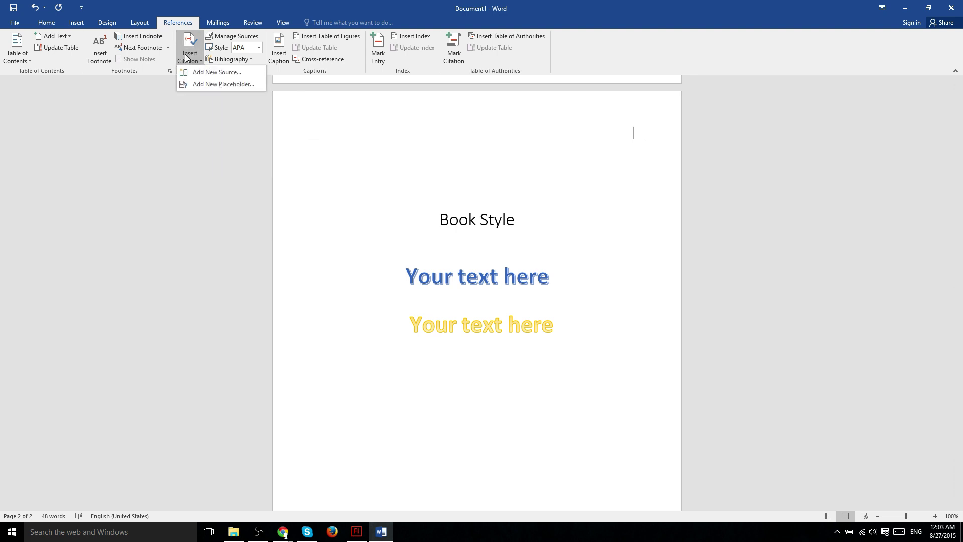
Start a new source with the source type kept as Book.
left_click(197, 72)
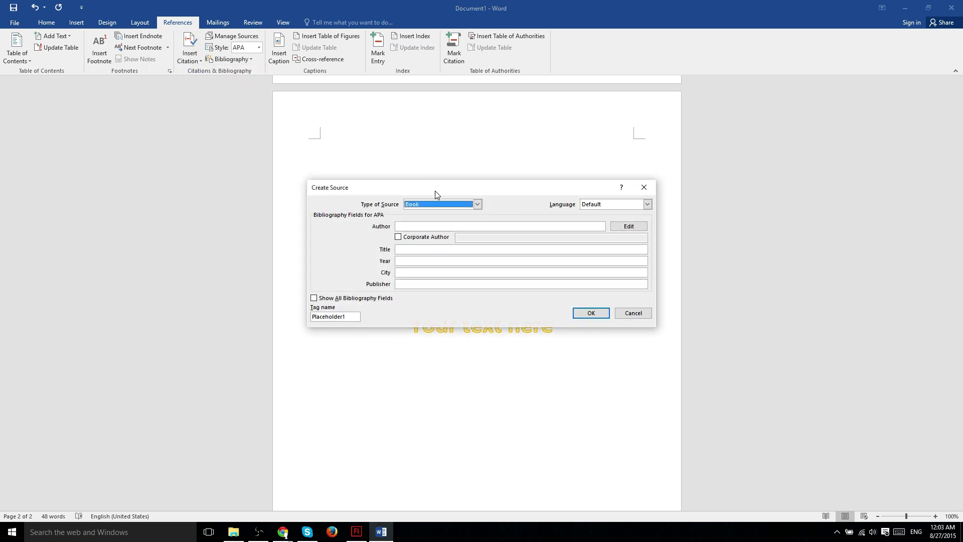
left_click_drag(435, 188, 308, 160)
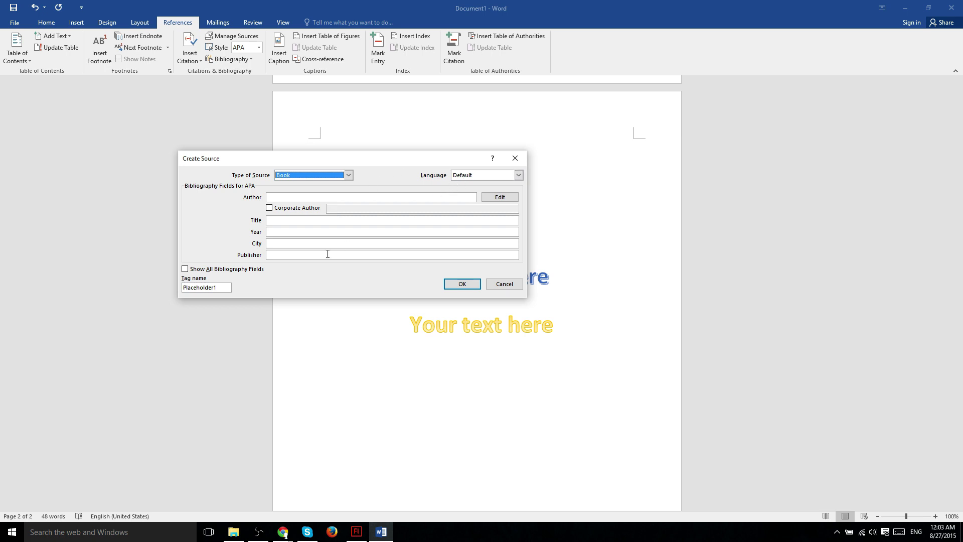
left_click(296, 174)
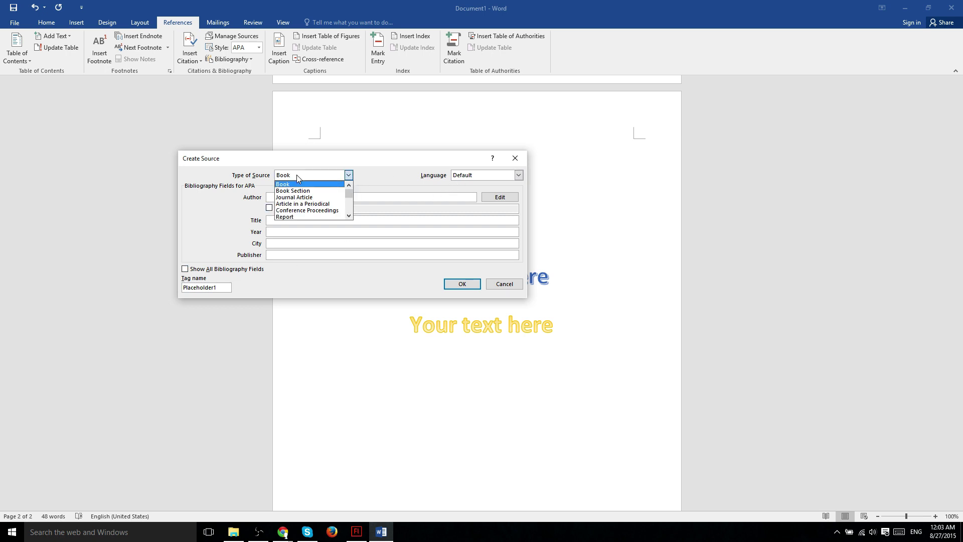
left_click(309, 184)
Enter the author, title Tutorials, year 2015, city Las Vegas, publisher ME, and insert the citation.
left_click(312, 195)
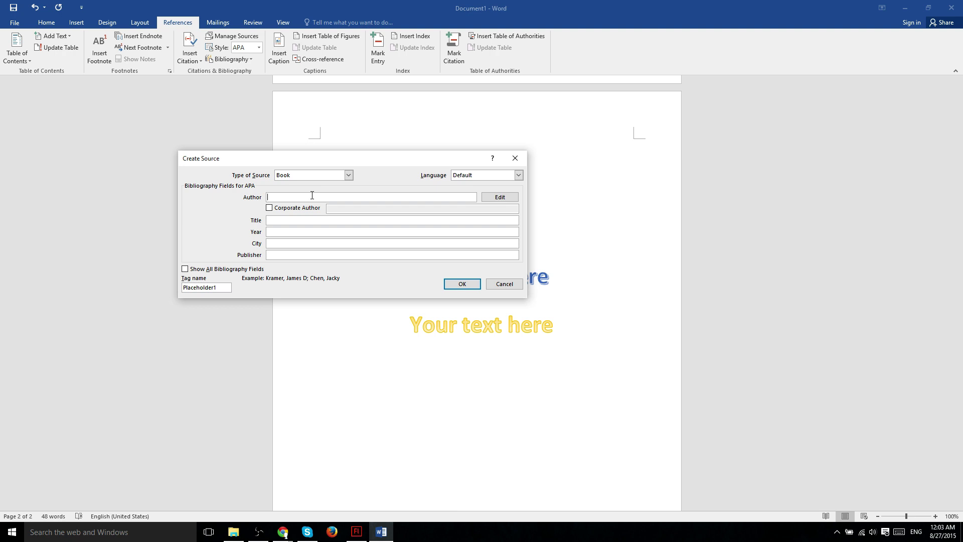
type("Chris")
key("Tab")
key("Tab")
key("Tab")
type("Tutorials")
key("Tab")
type("2015")
key("Tab")
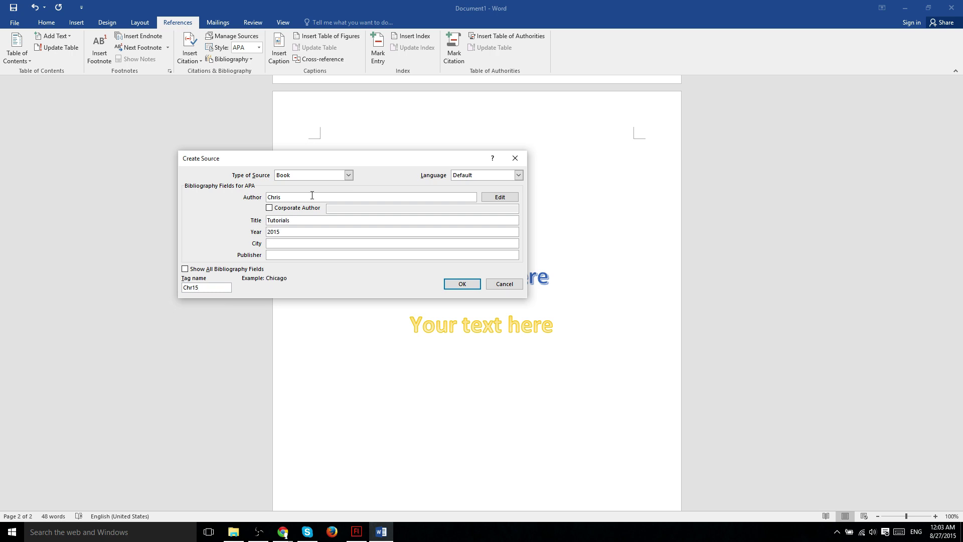
type("Las Vegas")
key("Tab")
type("ME")
left_click(460, 283)
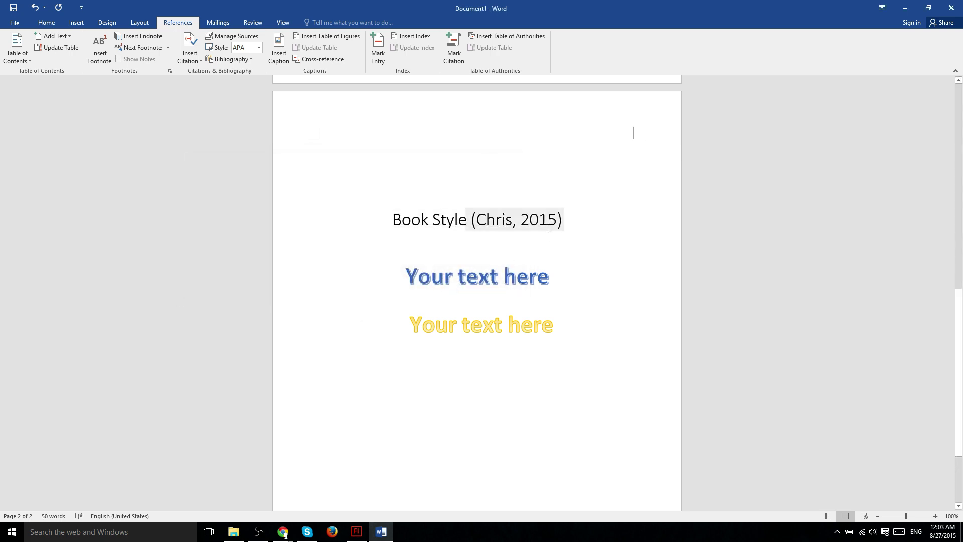
left_click(494, 219)
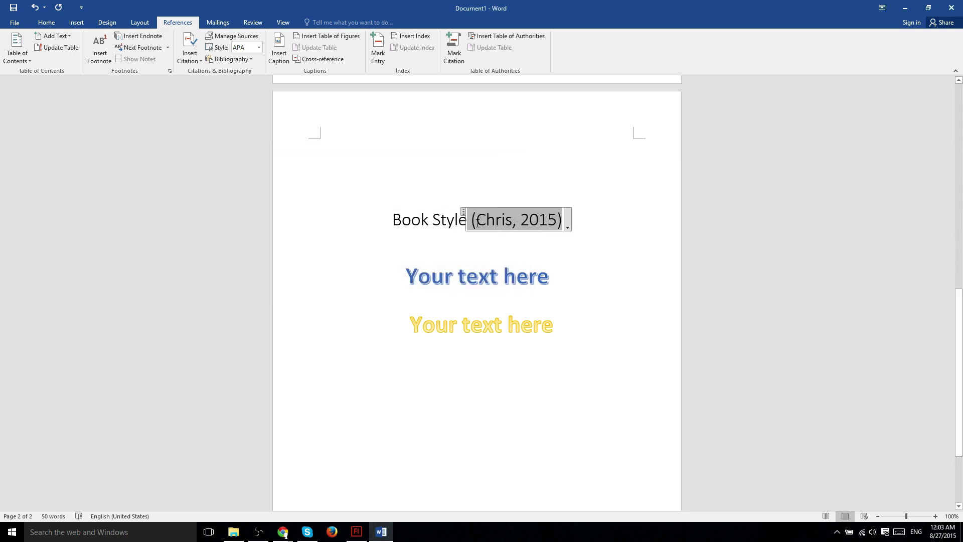
left_click(577, 219)
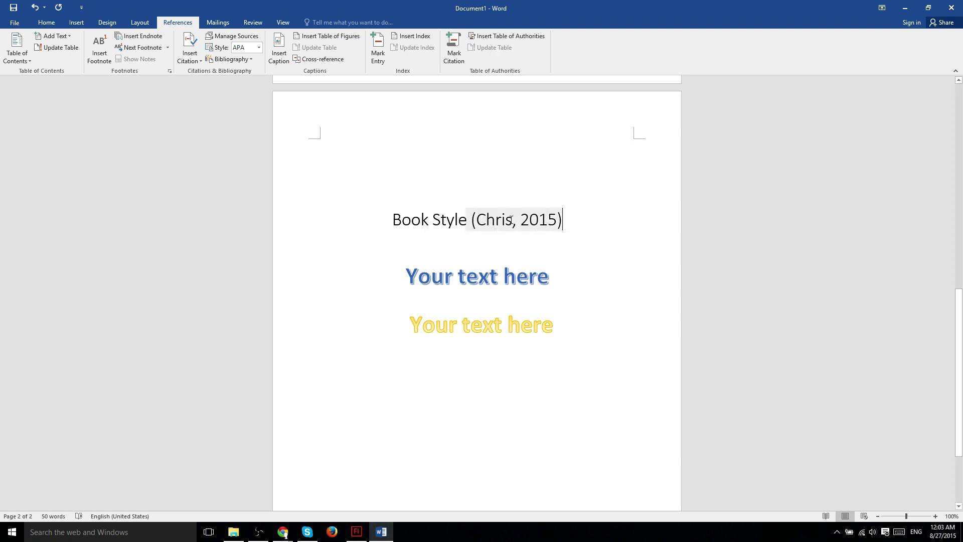
scroll(483, 340, "down", 4)
left_click_drag(960, 375, 960, 375)
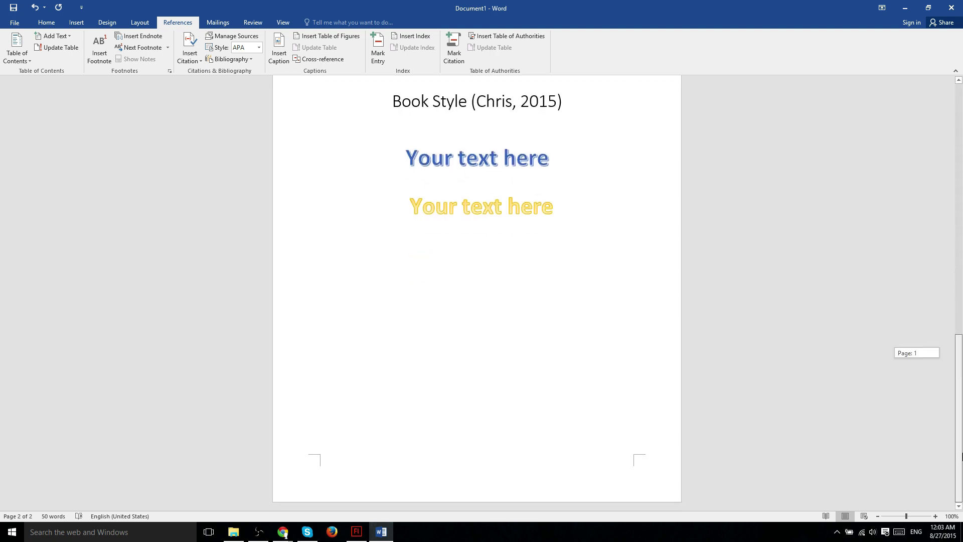
left_click_drag(961, 451, 959, 396)
left_click_drag(569, 240, 486, 243)
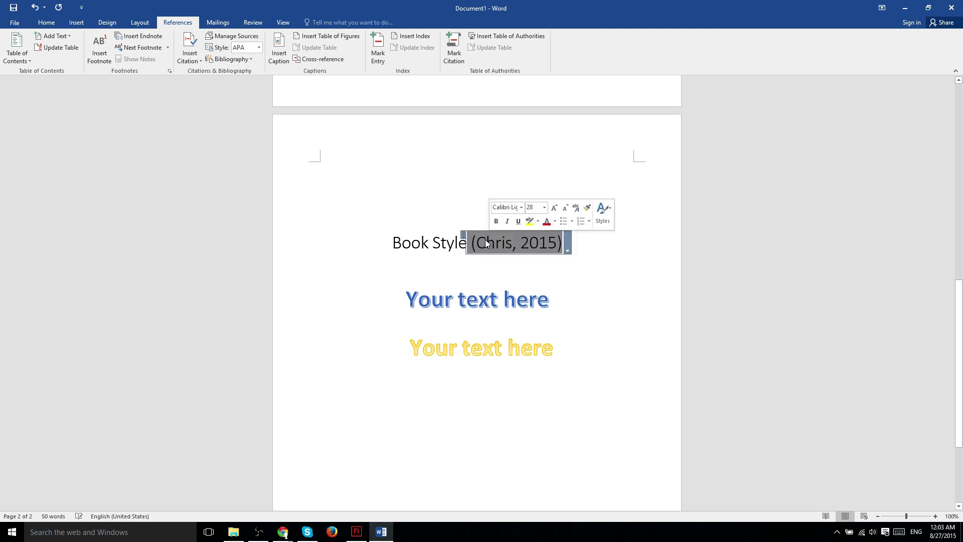
left_click(486, 243)
left_click(200, 49)
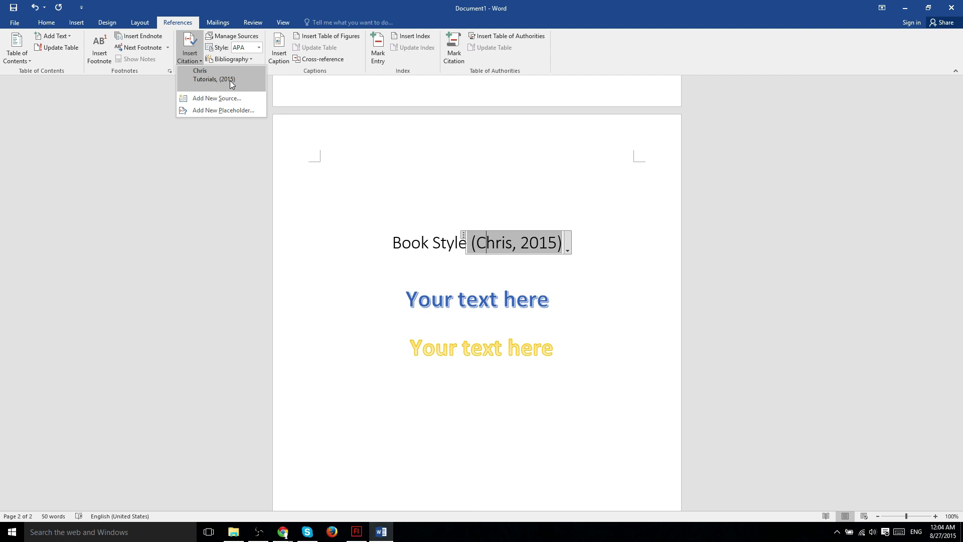
left_click(259, 47)
left_click(258, 47)
left_click(190, 51)
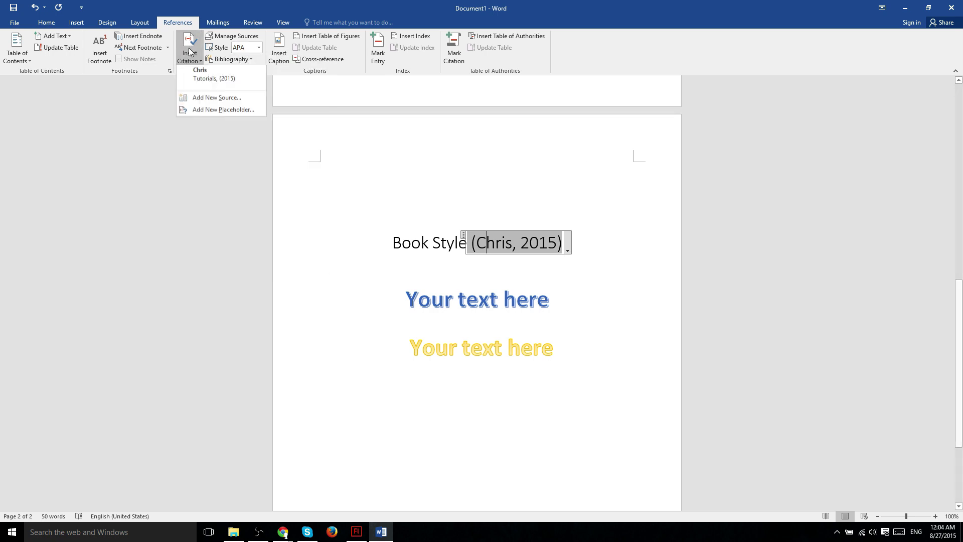
left_click(259, 47)
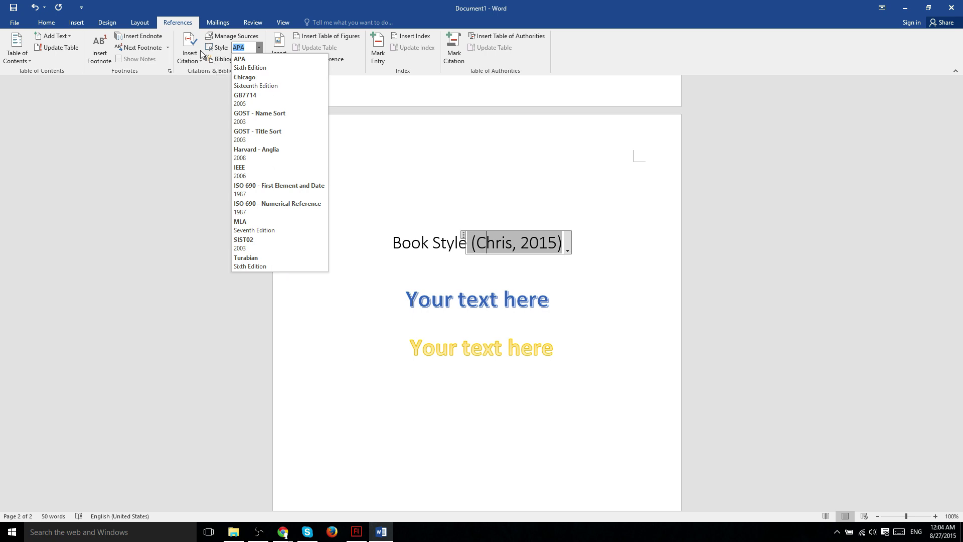
left_click(193, 63)
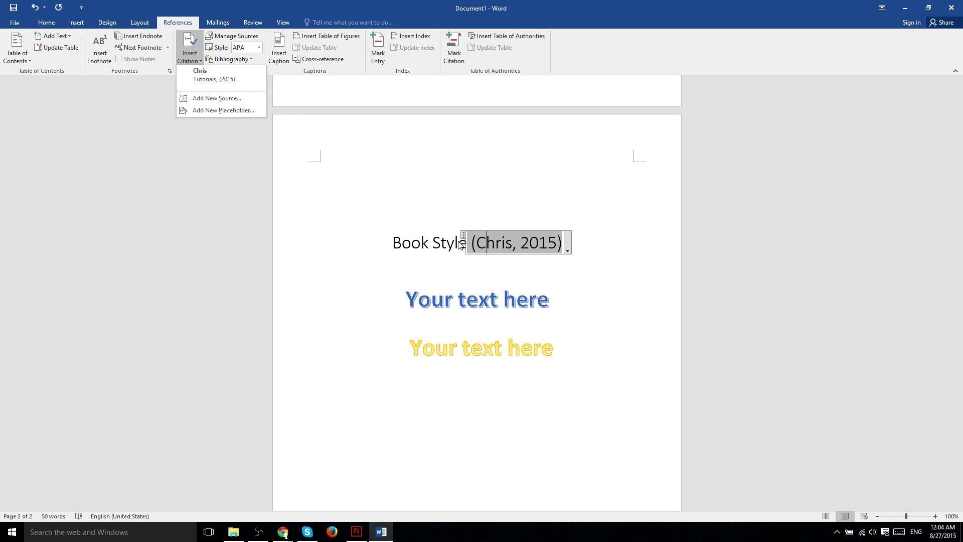
left_click(484, 242)
left_click_drag(471, 242, 563, 242)
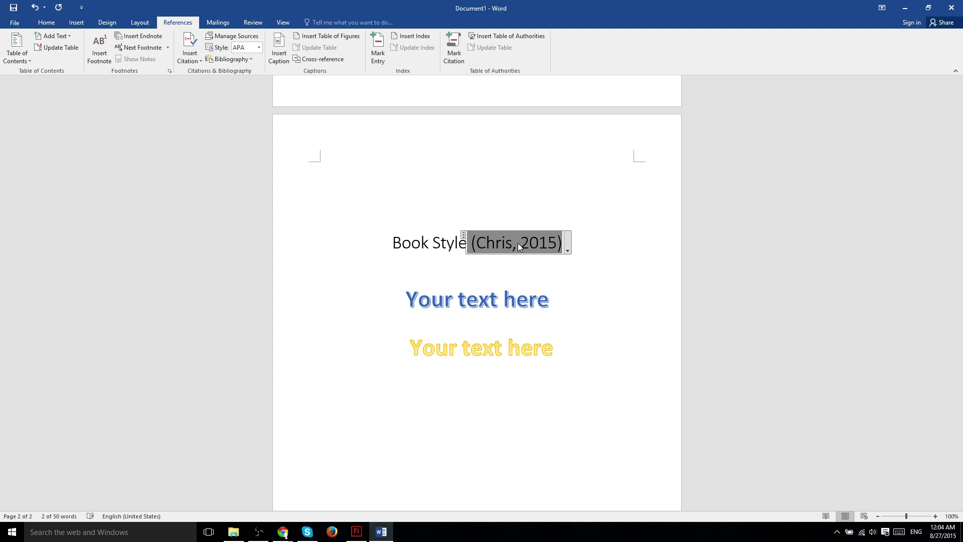
left_click(497, 244)
left_click(190, 55)
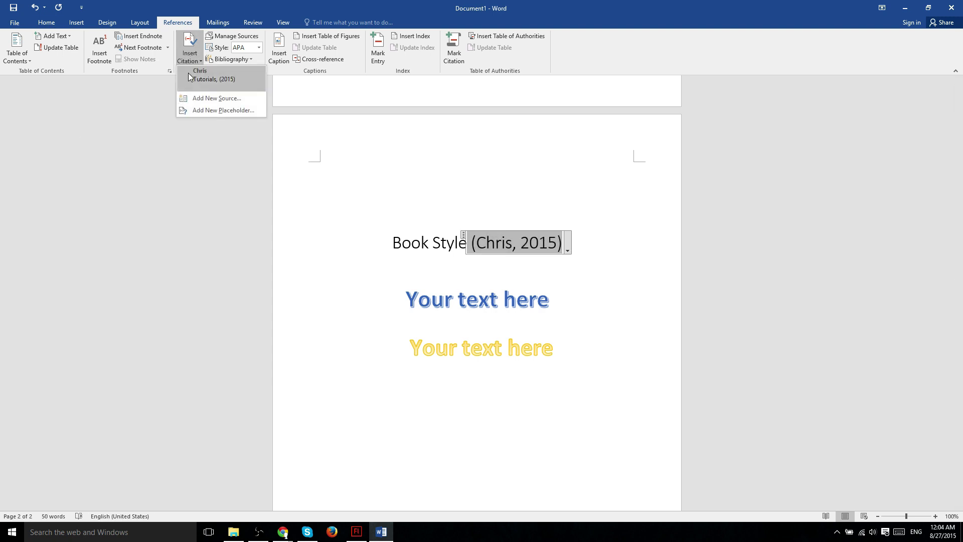
left_click(190, 79)
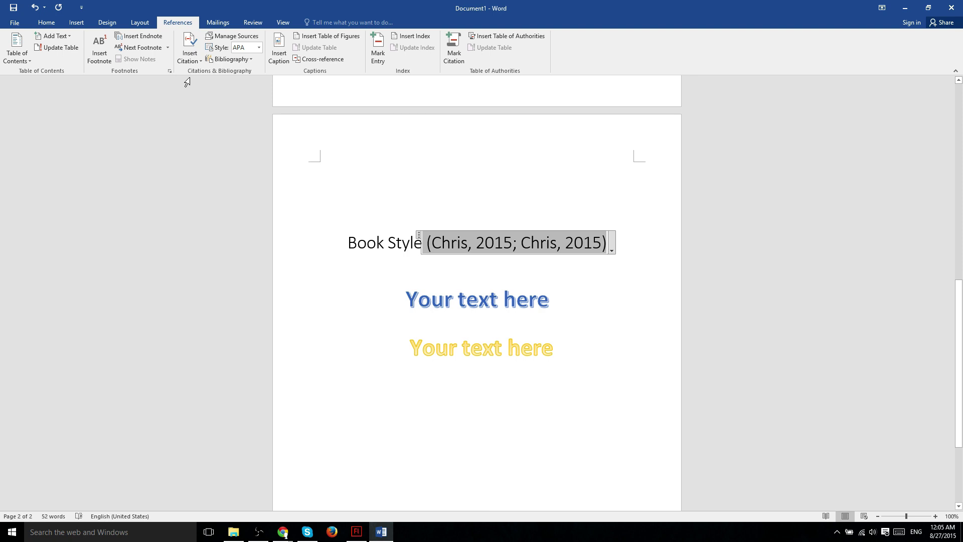
left_click(190, 55)
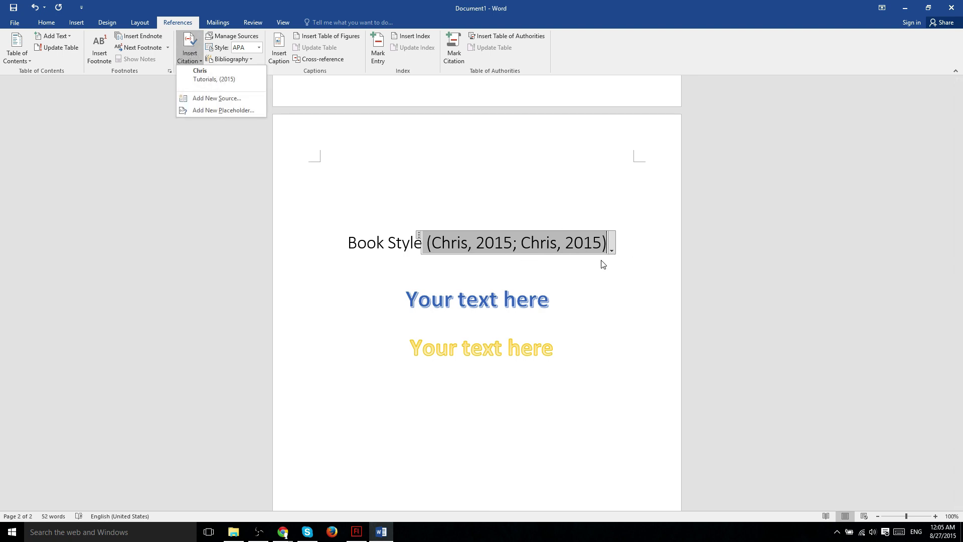
left_click(224, 74)
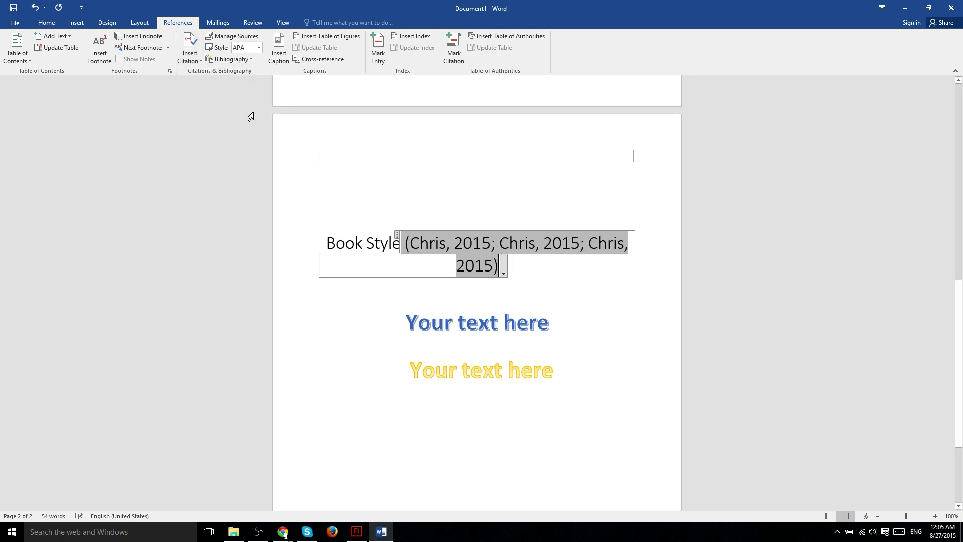
key("ctrl+z")
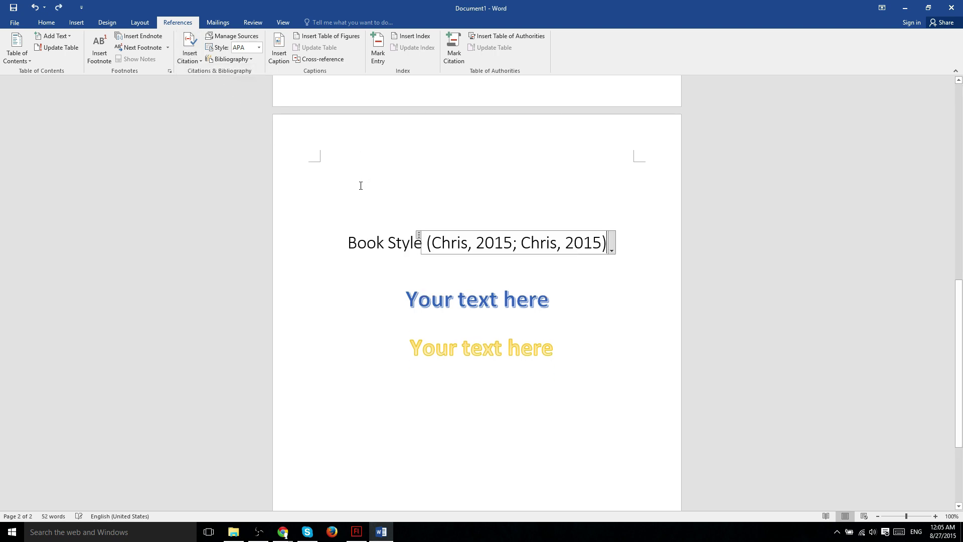
left_click(192, 56)
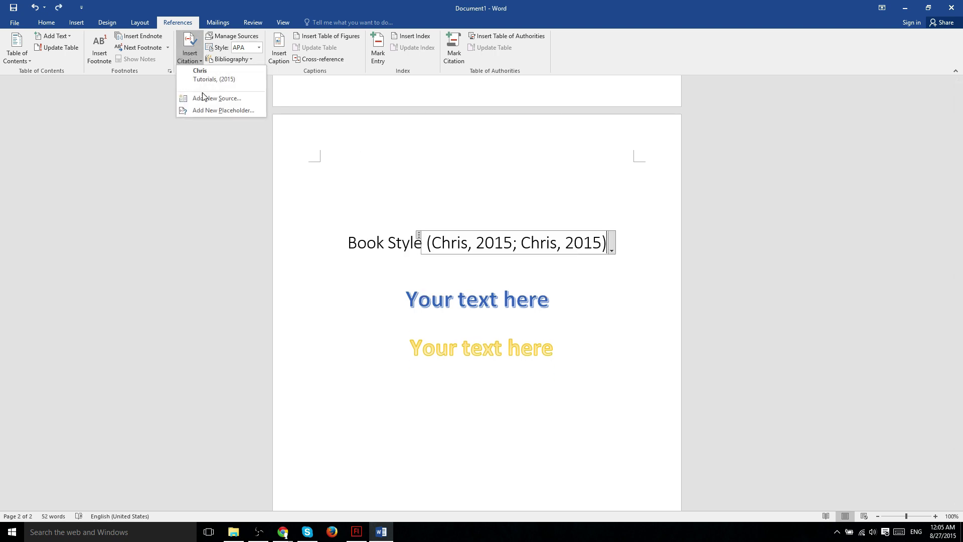
left_click(583, 249)
left_click(583, 249)
key("ctrl+z")
left_click(579, 234)
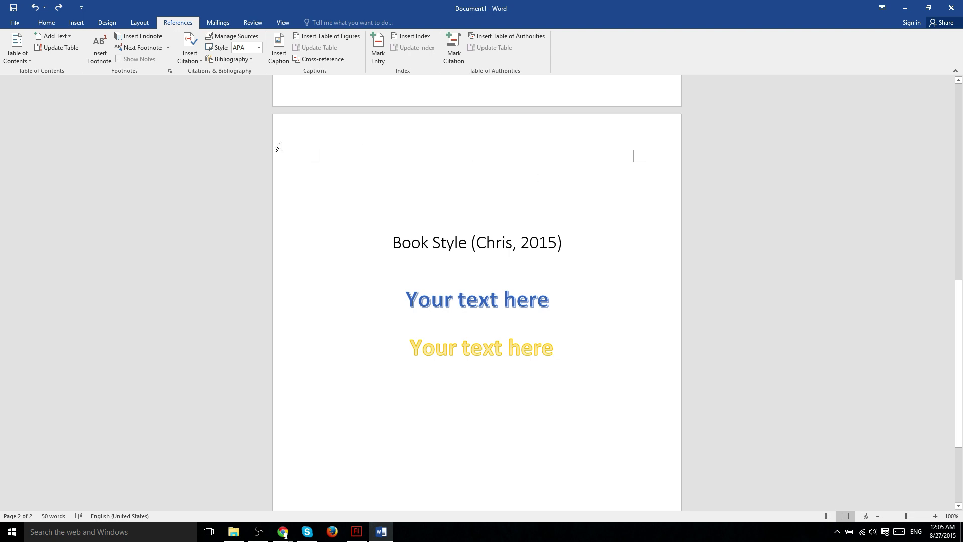
left_click(76, 22)
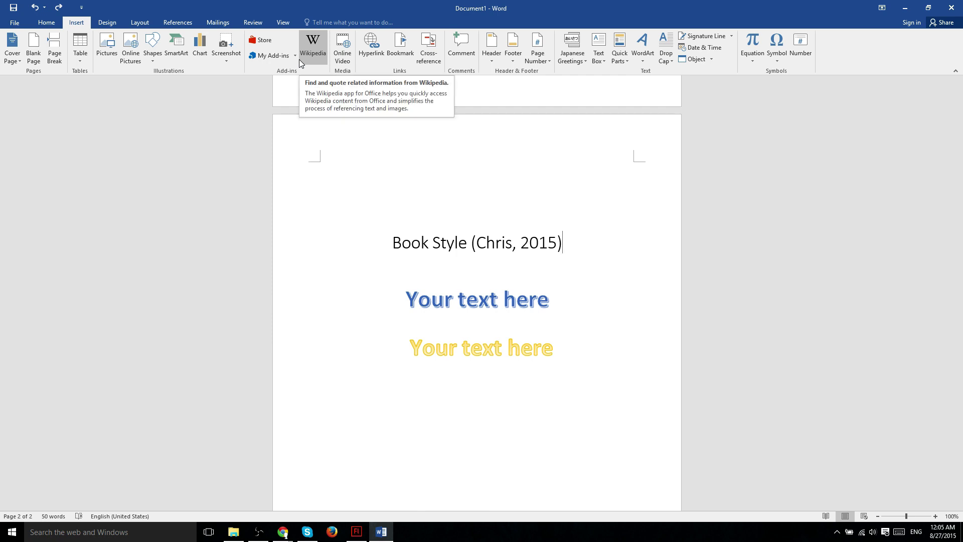
left_click(183, 22)
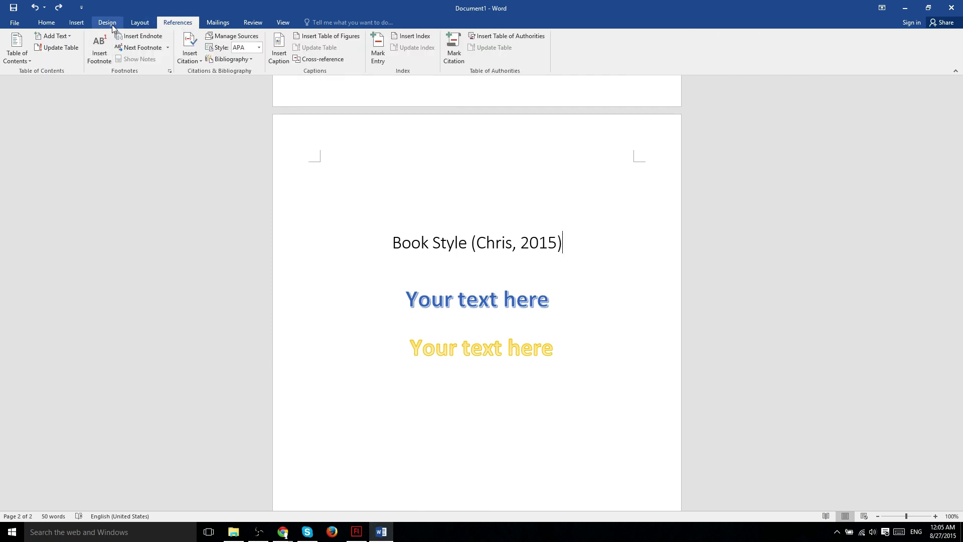
left_click(107, 23)
left_click(140, 22)
left_click(178, 23)
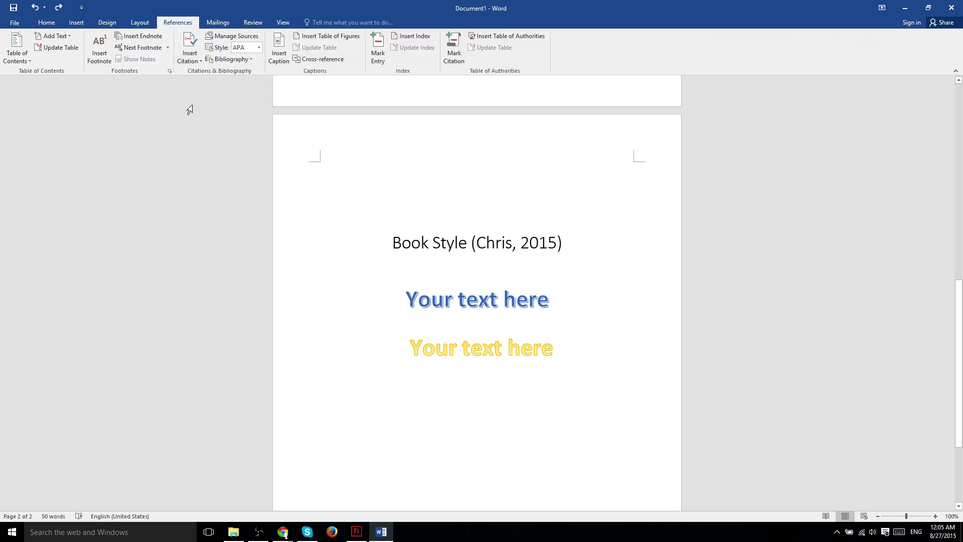
left_click(87, 22)
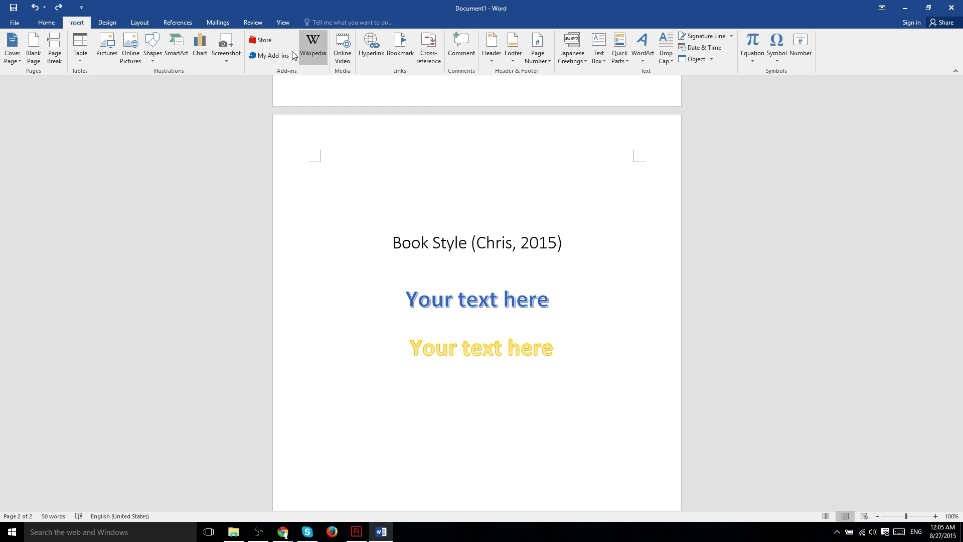
left_click(214, 23)
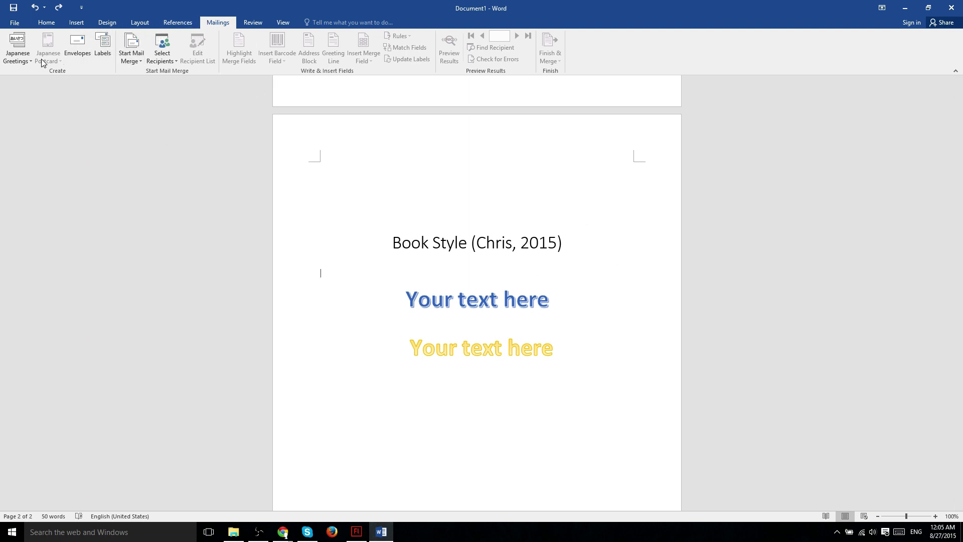
Look over the Envelopes and Labels tabs, cancel without creating anything, and switch to Review.
left_click(89, 54)
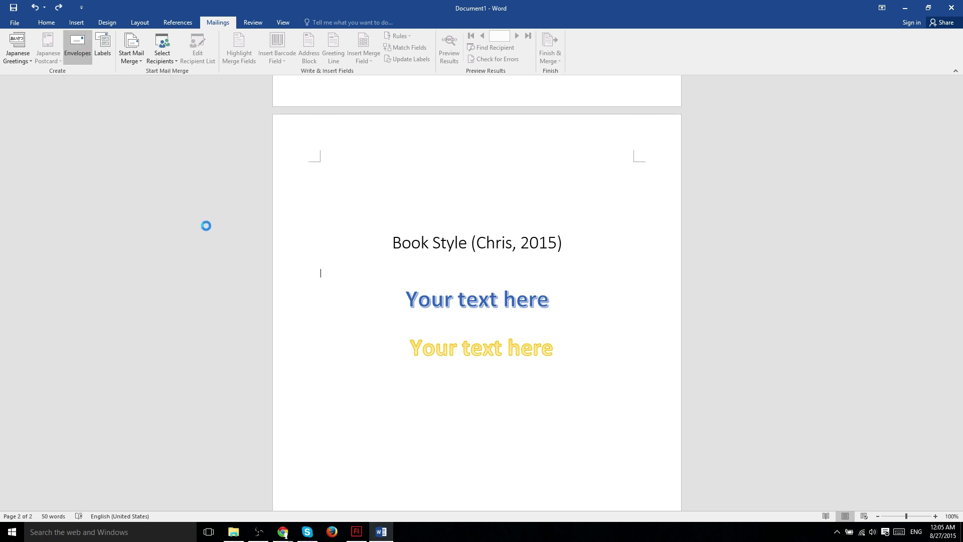
left_click_drag(528, 144, 366, 154)
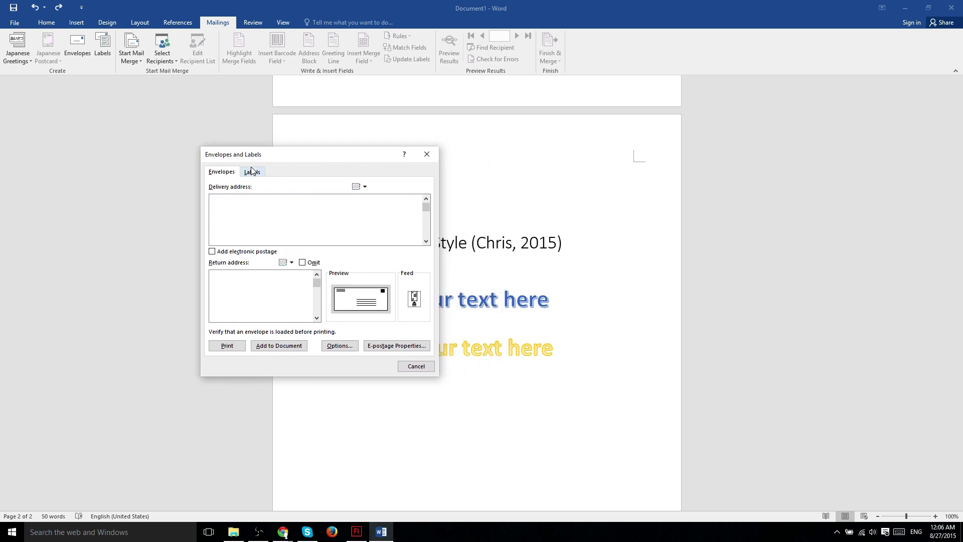
left_click(251, 172)
left_click(232, 173)
left_click(416, 366)
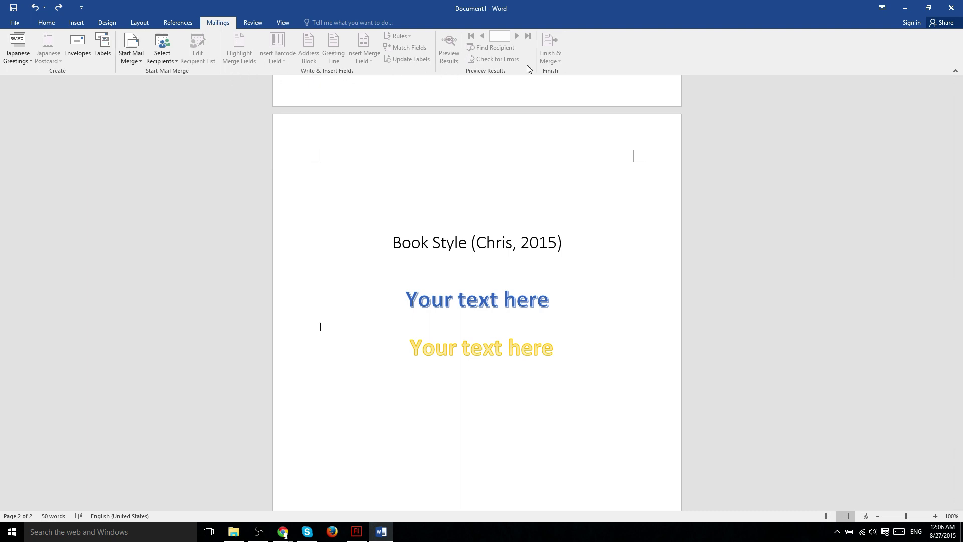
left_click(253, 22)
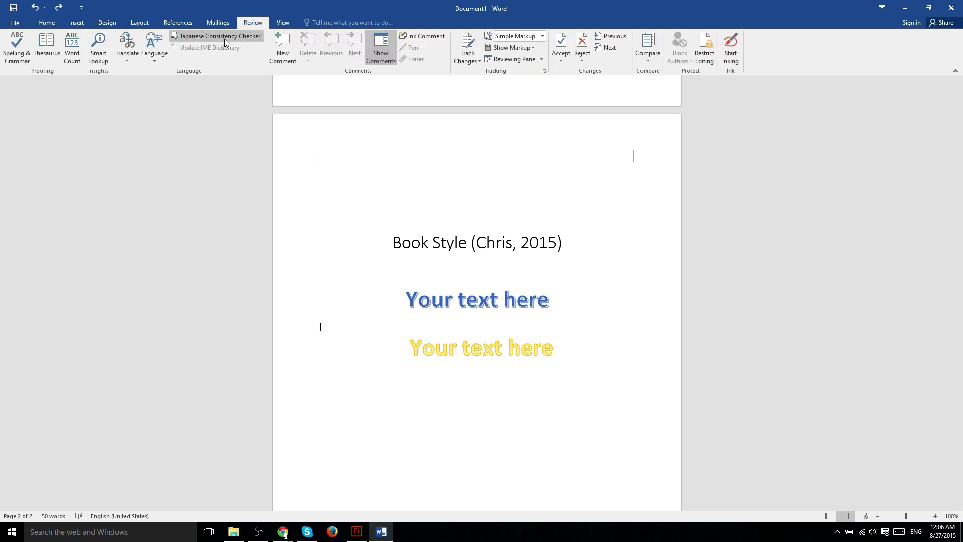
left_click(49, 55)
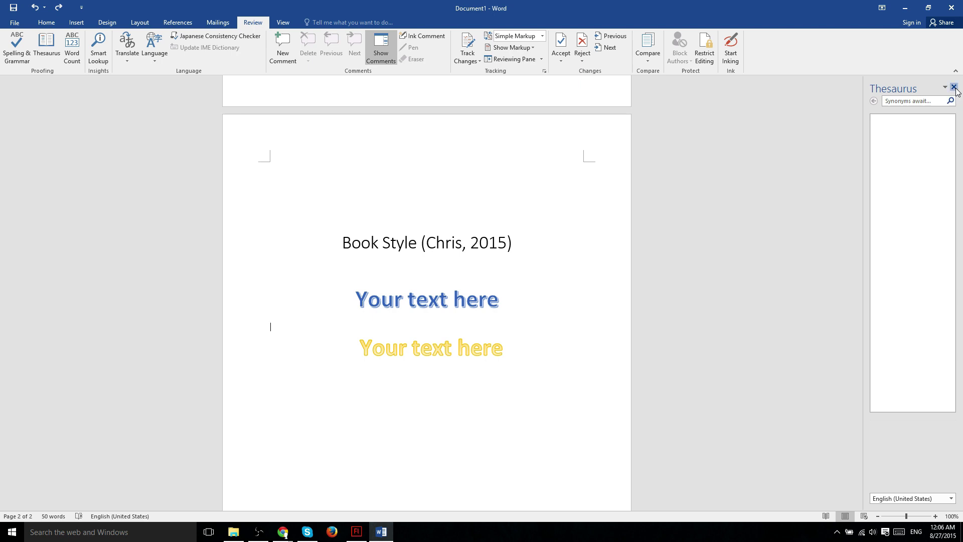
left_click(954, 87)
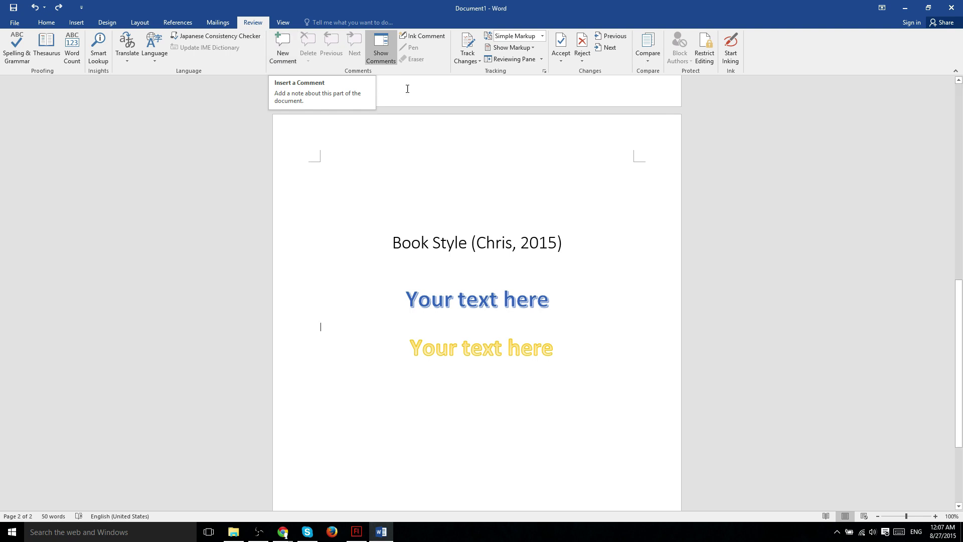
left_click(377, 54)
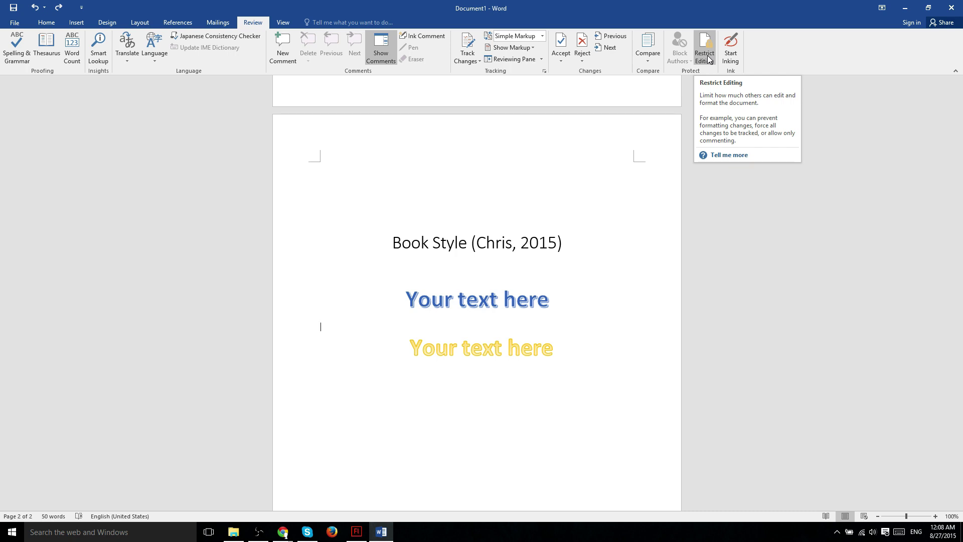
left_click(738, 53)
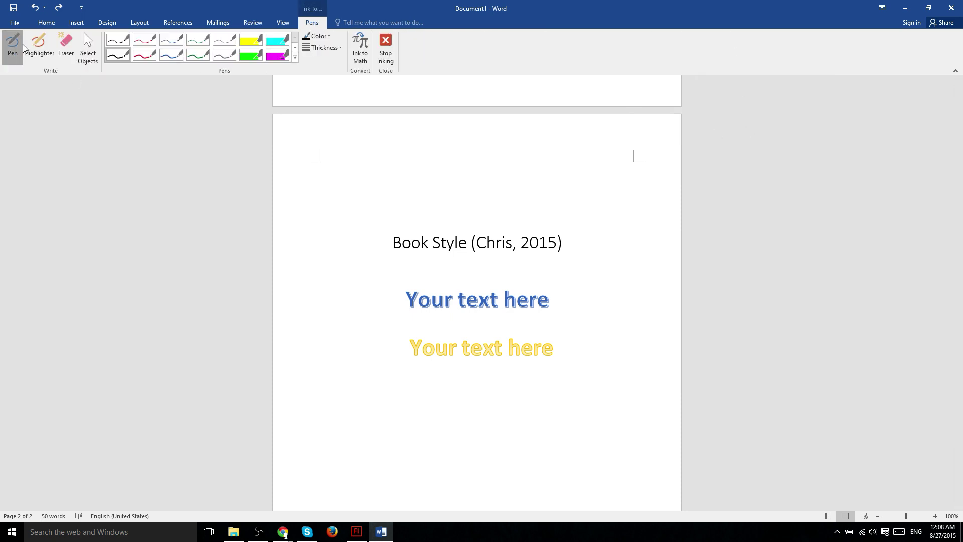
mouse_move(355, 177)
left_mouse_down()
mouse_move(623, 301)
mouse_move(343, 144)
left_mouse_up()
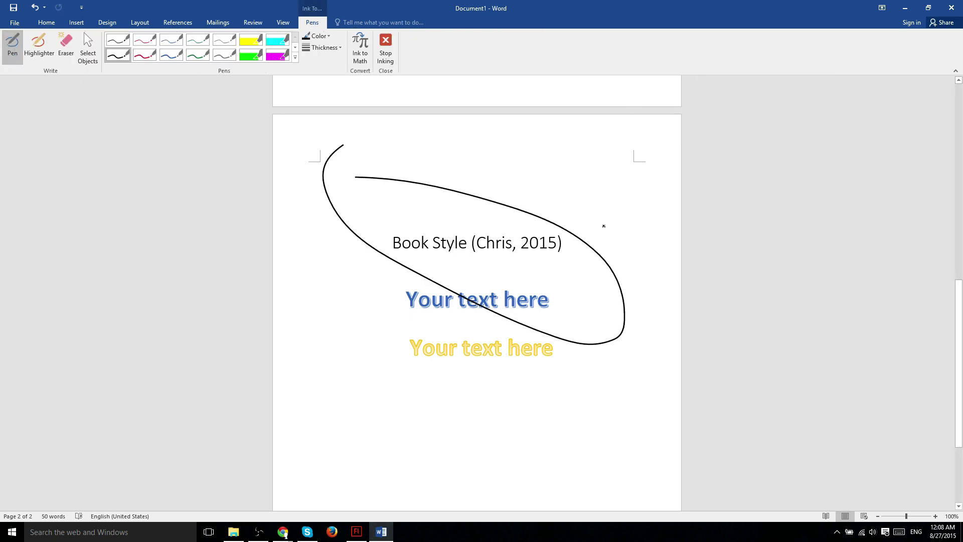
key("ctrl+z")
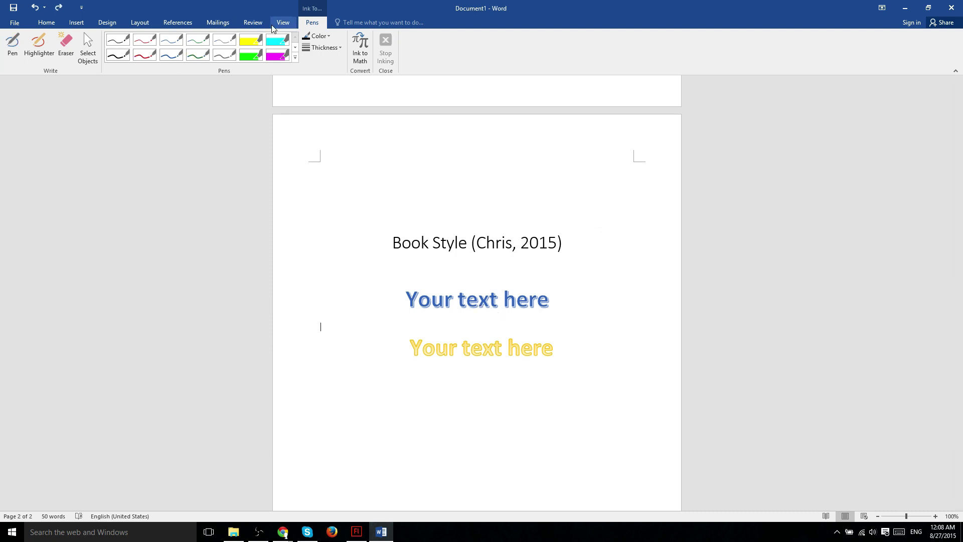
left_click(171, 55)
left_click(224, 55)
left_click_drag(413, 163, 681, 156)
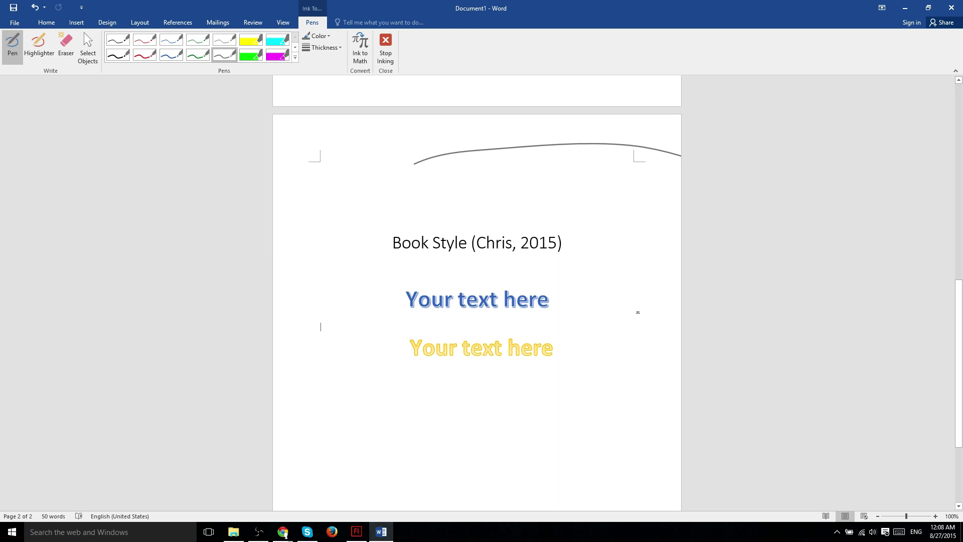
left_click(362, 163)
mouse_move(377, 189)
left_mouse_down()
mouse_move(363, 183)
mouse_move(365, 232)
mouse_move(381, 140)
left_mouse_up()
mouse_move(393, 203)
left_mouse_down()
mouse_move(420, 192)
mouse_move(379, 206)
left_mouse_up()
left_click_drag(612, 151, 376, 210)
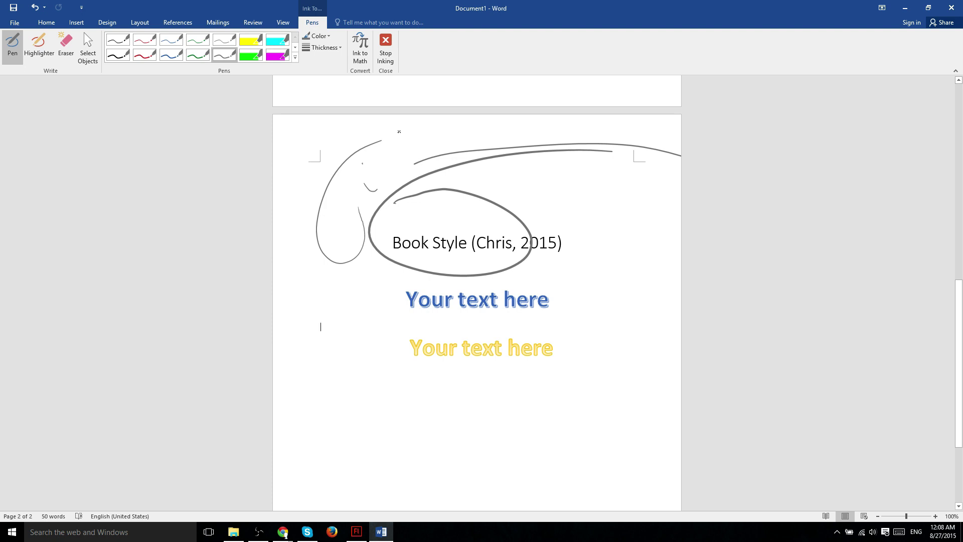
key("ctrl+z")
key("ctrl+z")
key("ctrl+z")
key("ctrl+z")
key("ctrl+z")
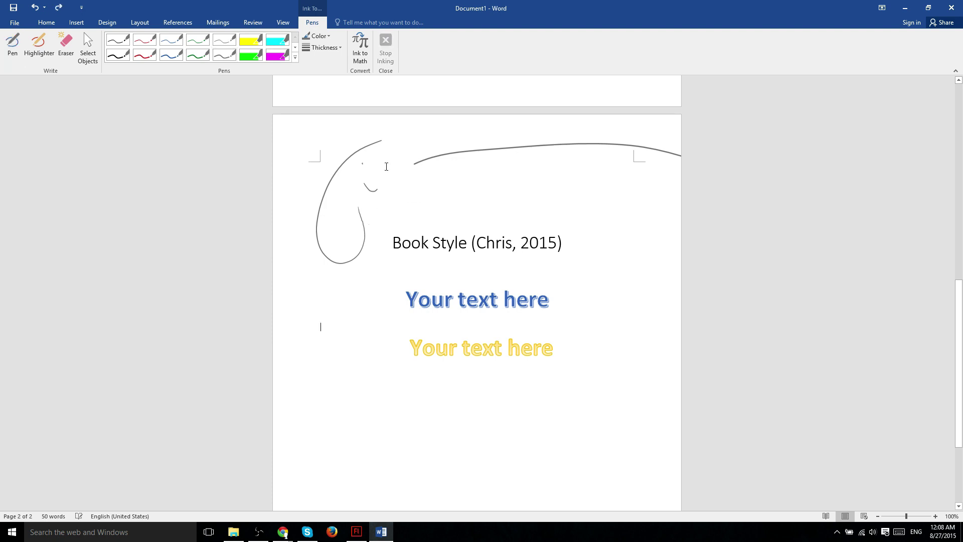
left_click(283, 23)
Switch from the Review tab to the View tab.
left_click(254, 22)
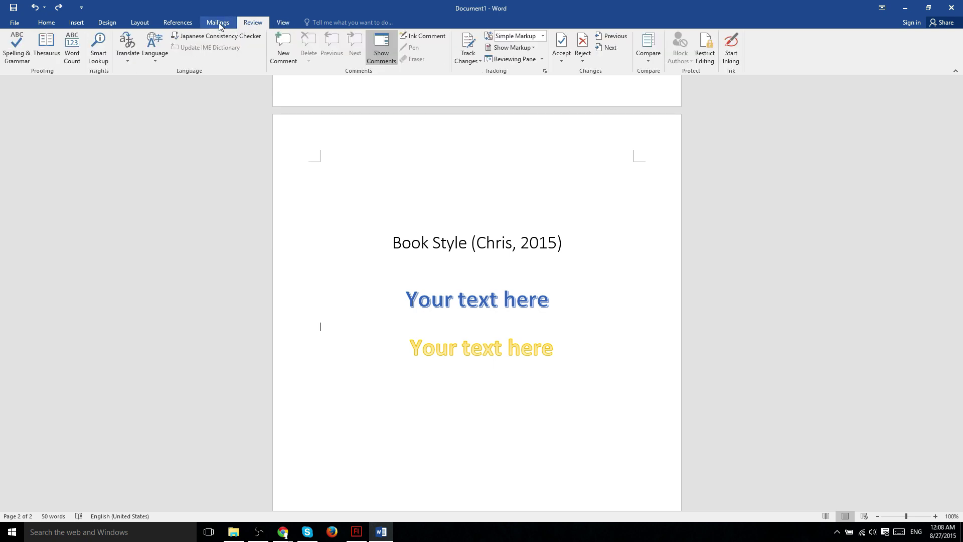
left_click(281, 22)
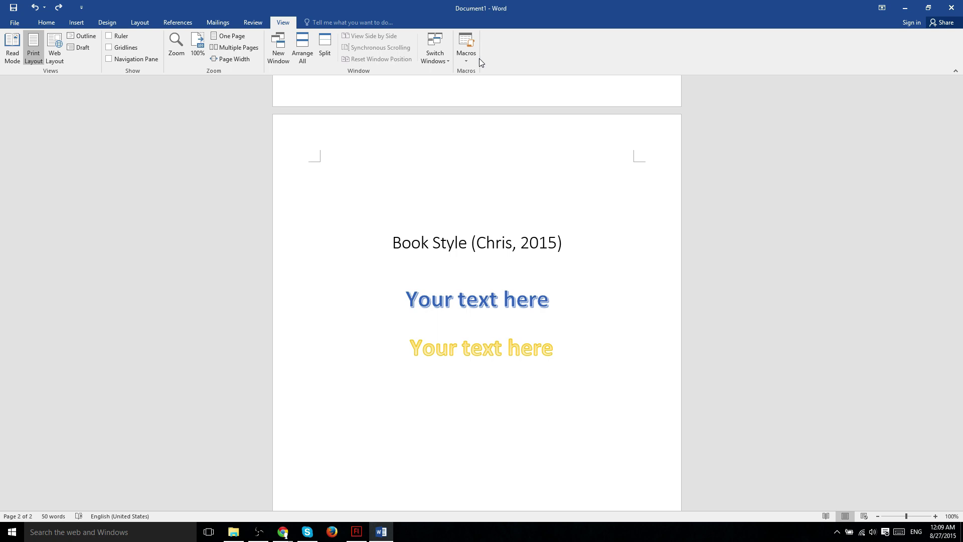
Preview the Design tab's Colors and Fonts galleries without applying any, then go to References.
left_click(89, 24)
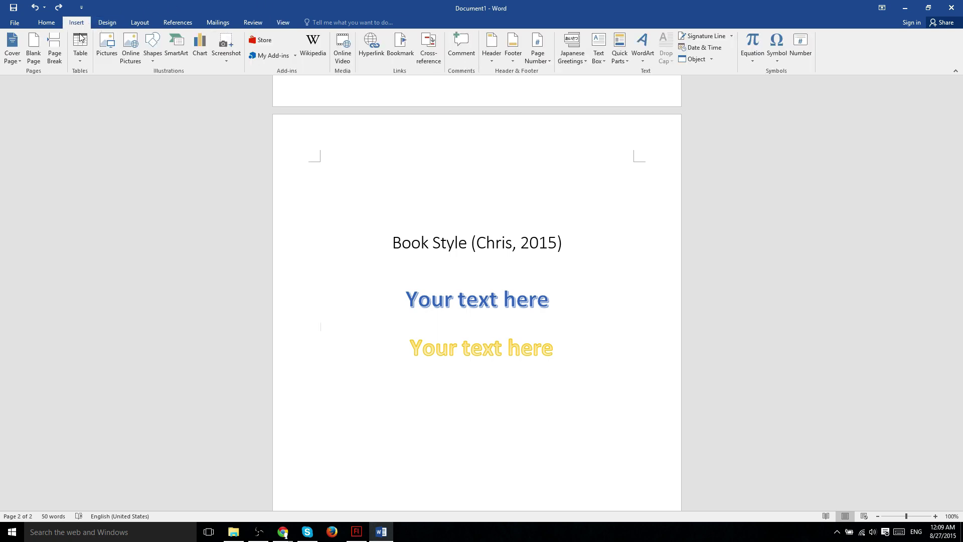
left_click(47, 22)
left_click(108, 22)
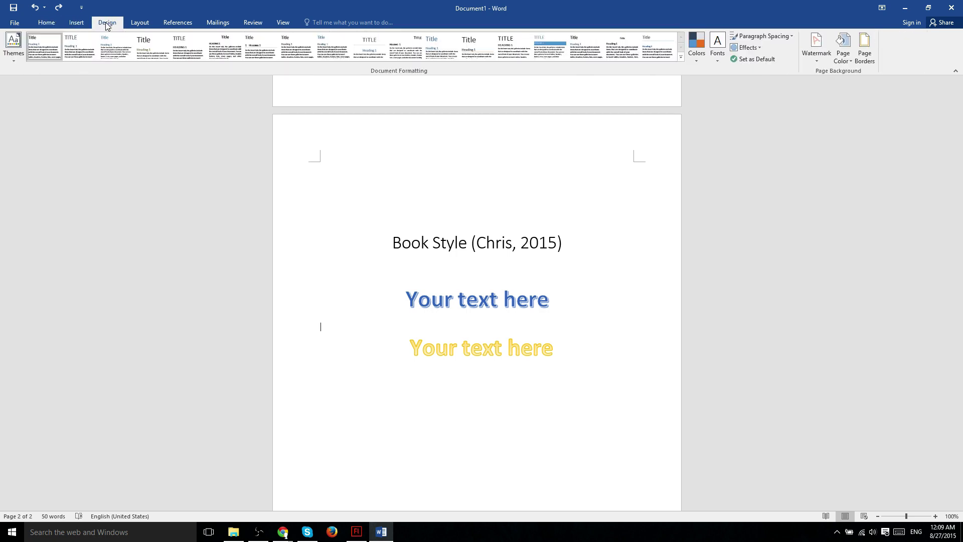
left_click(692, 53)
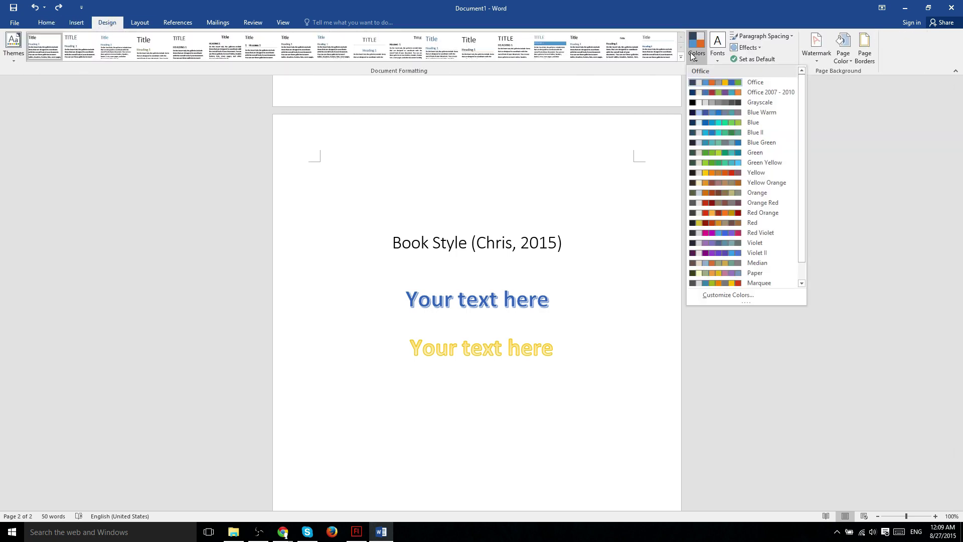
left_click(713, 55)
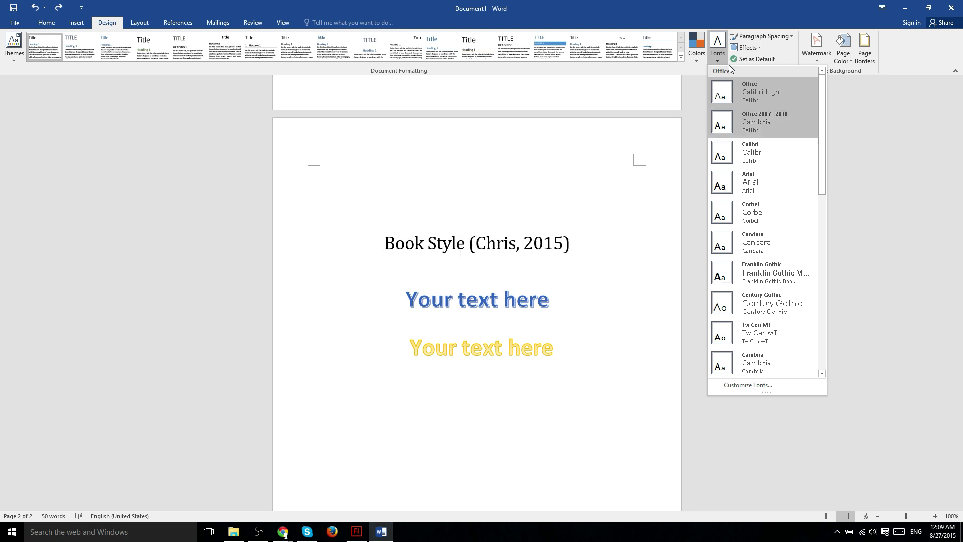
left_click(702, 56)
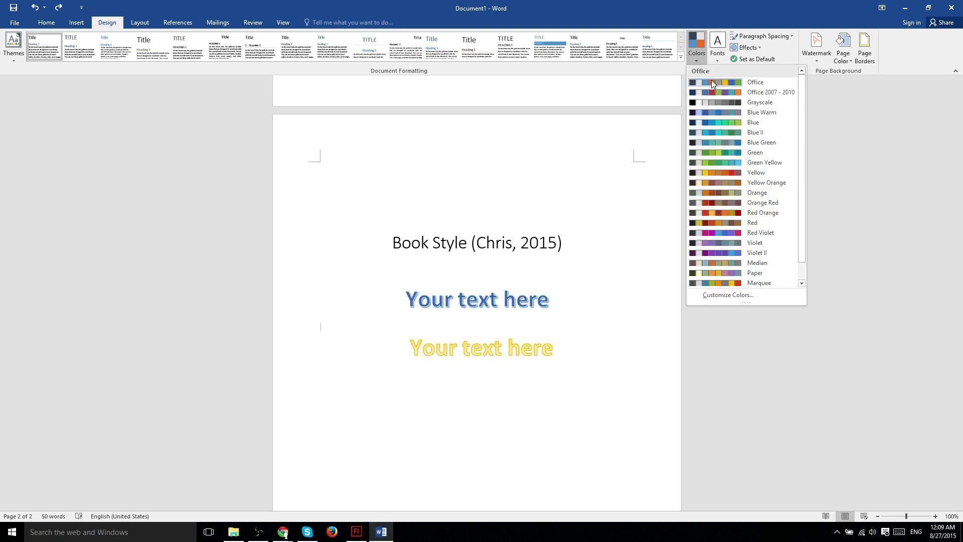
left_click(701, 57)
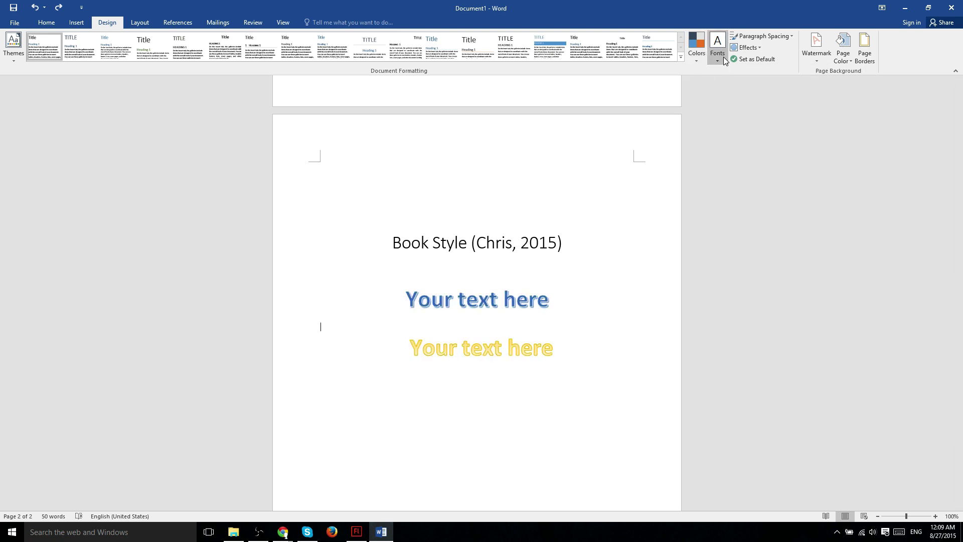
left_click(703, 59)
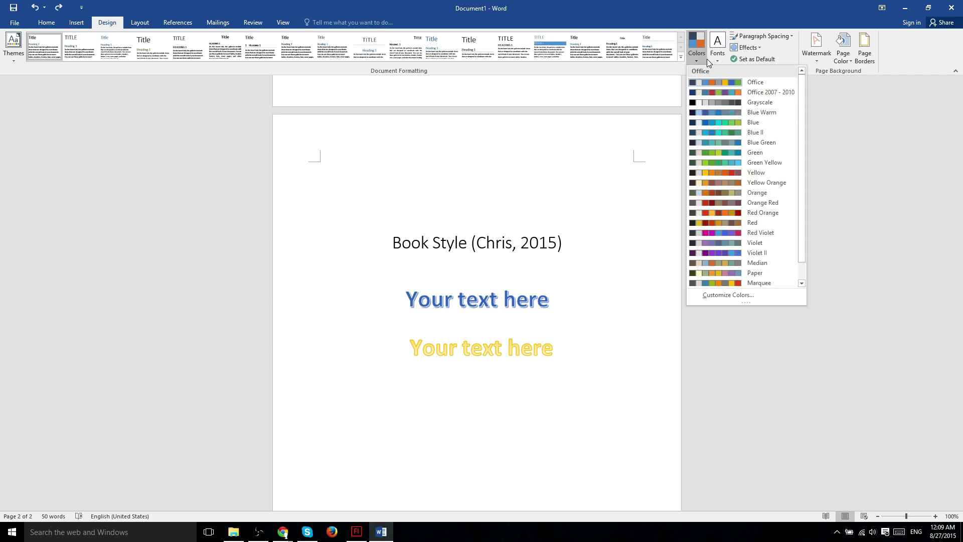
left_click(706, 59)
left_click(140, 22)
left_click(178, 22)
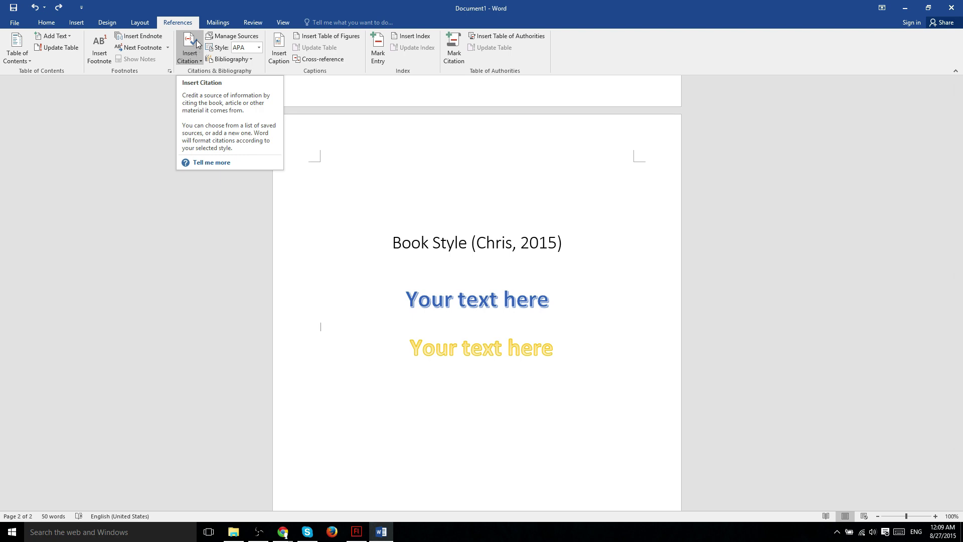
Select the empty line at the page top, then cycle through the ribbon tabs to Review.
left_click(130, 183)
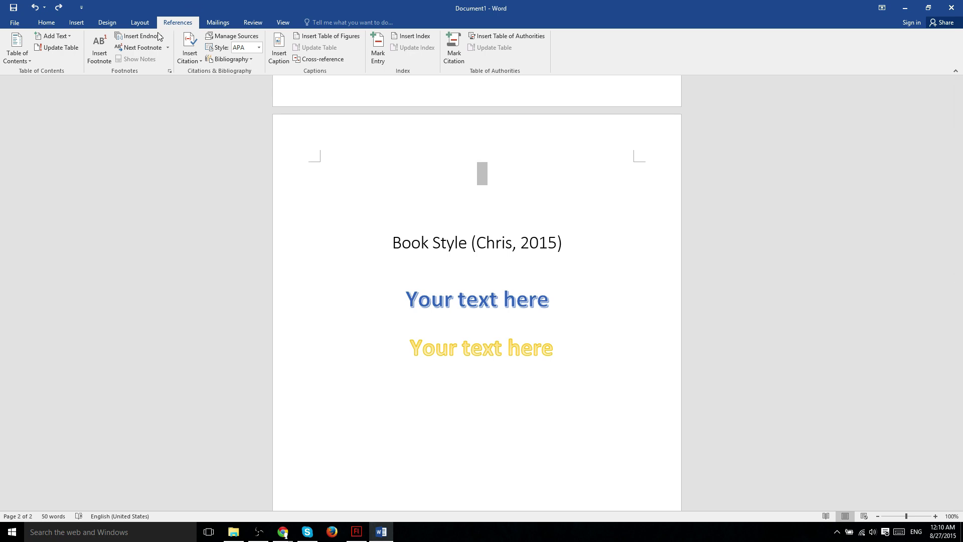
left_click(142, 28)
left_click(213, 27)
left_click(174, 25)
left_click(140, 23)
left_click(283, 23)
left_click(255, 26)
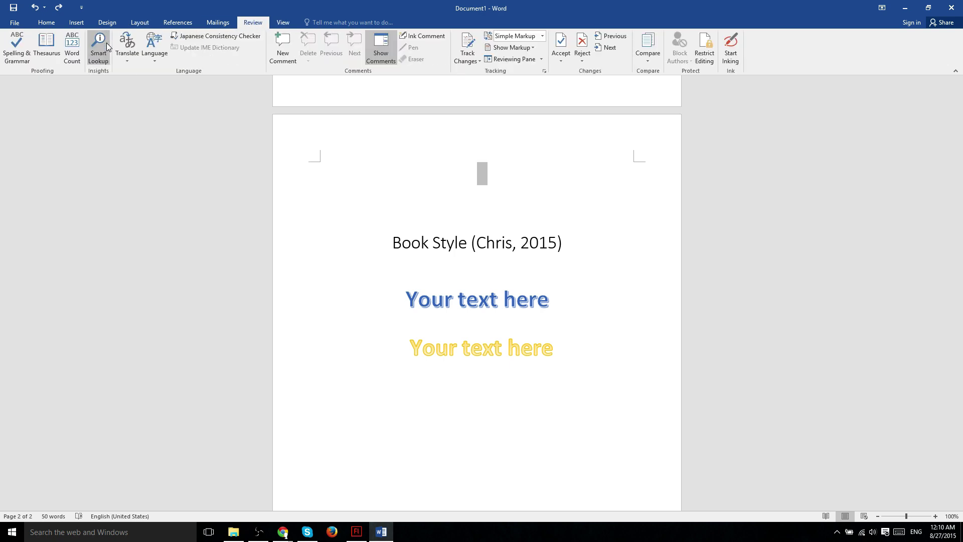